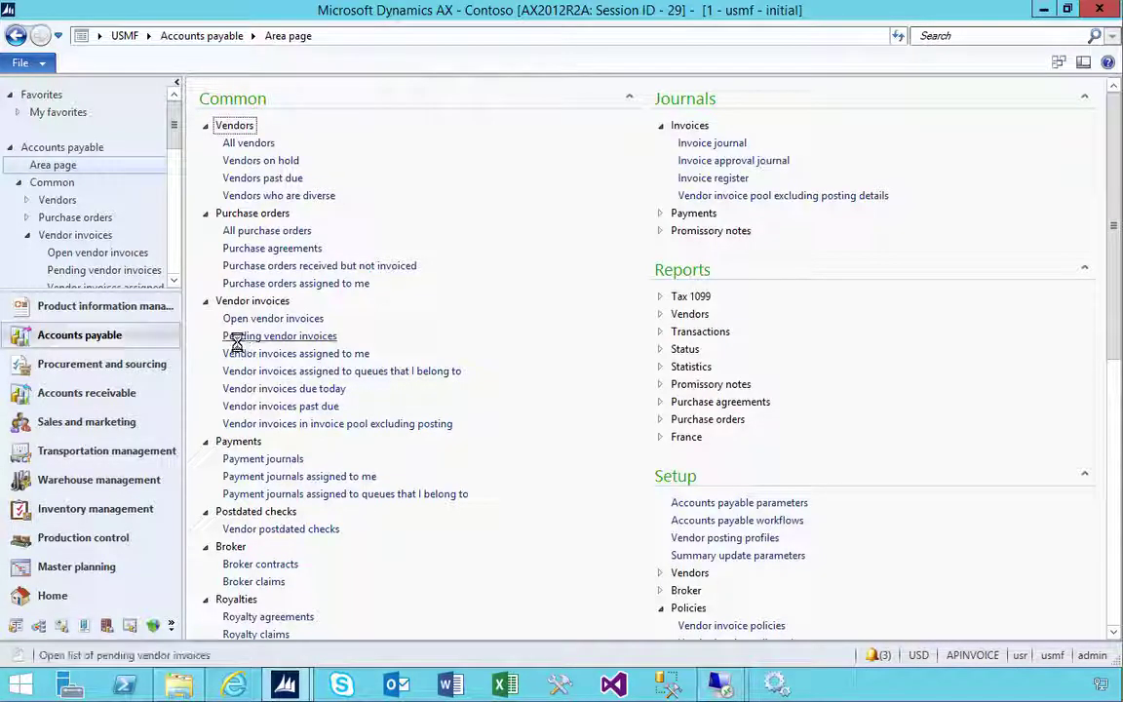
- Create a new vendor invoice from the pending vendor invoices list for vendor XV500, with invoice number C1
click(237, 337)
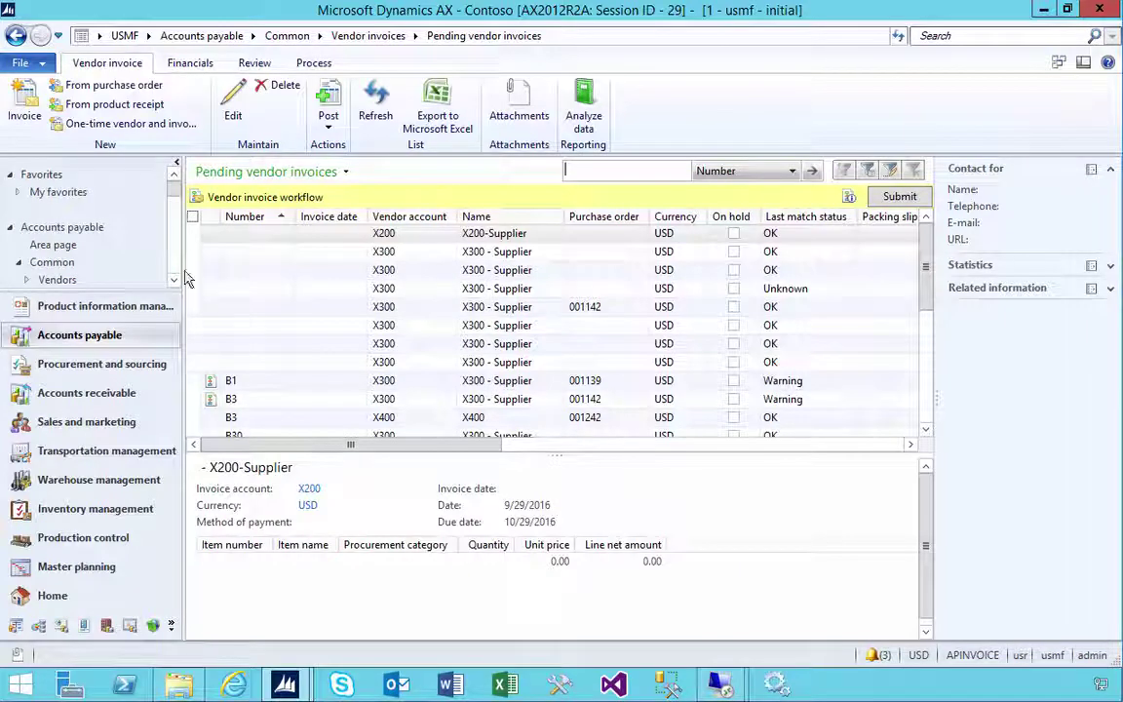
click(25, 102)
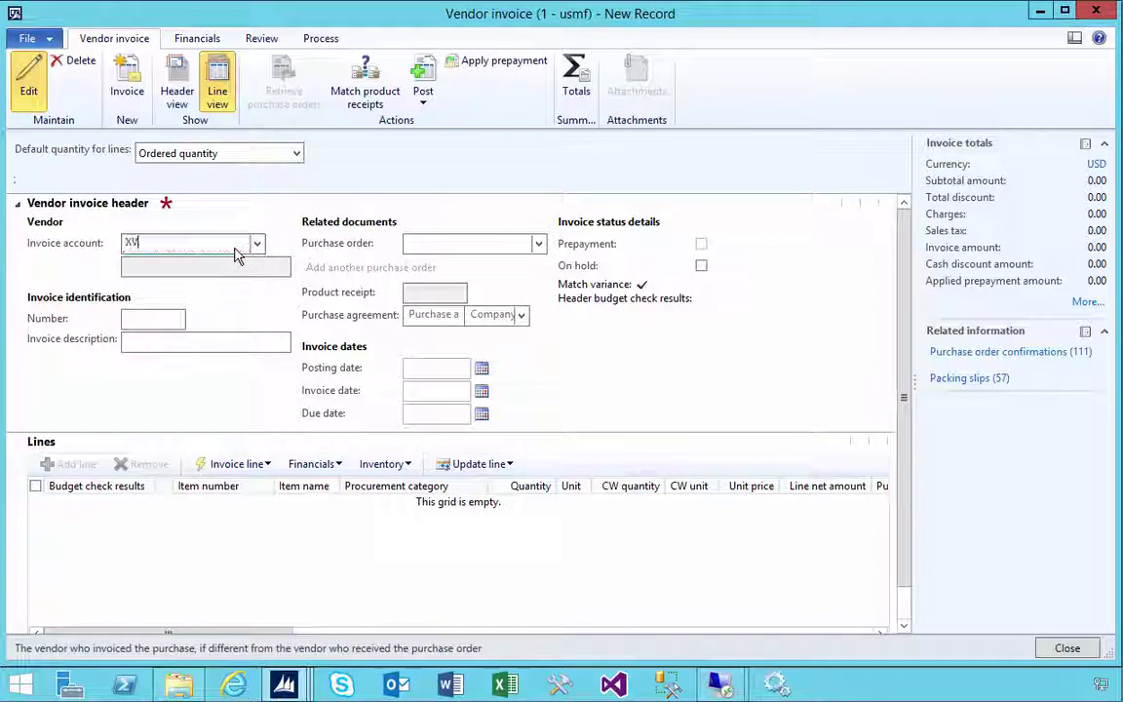
text(500)
key(Tab)
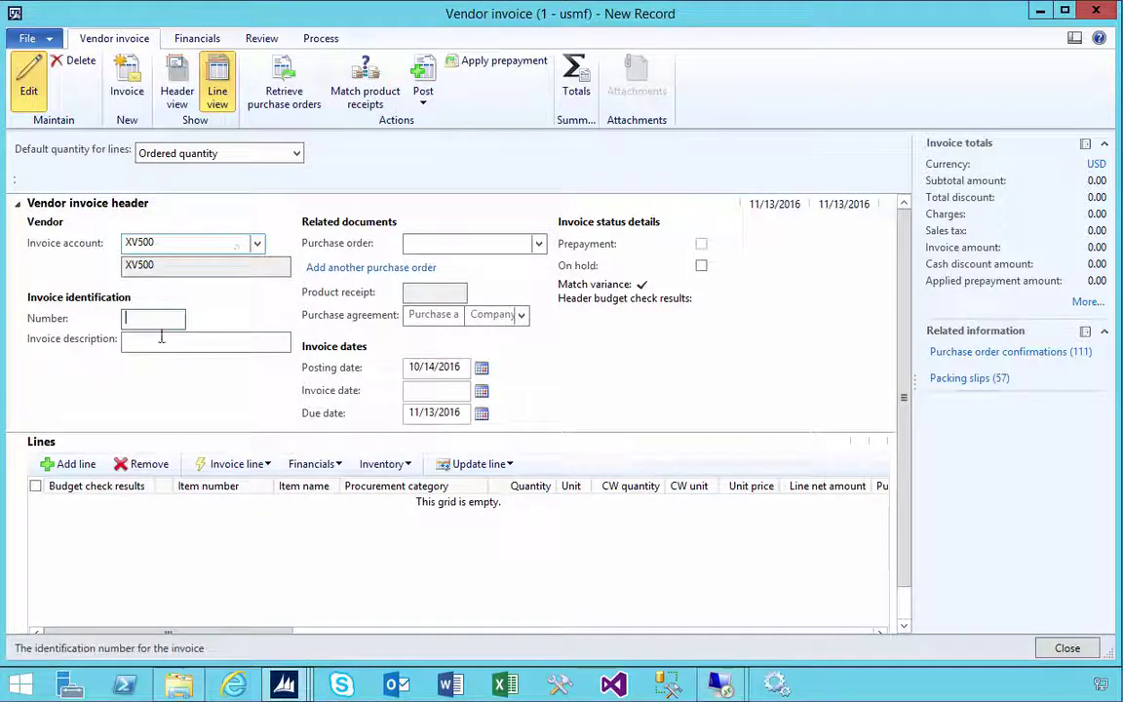
text(C)
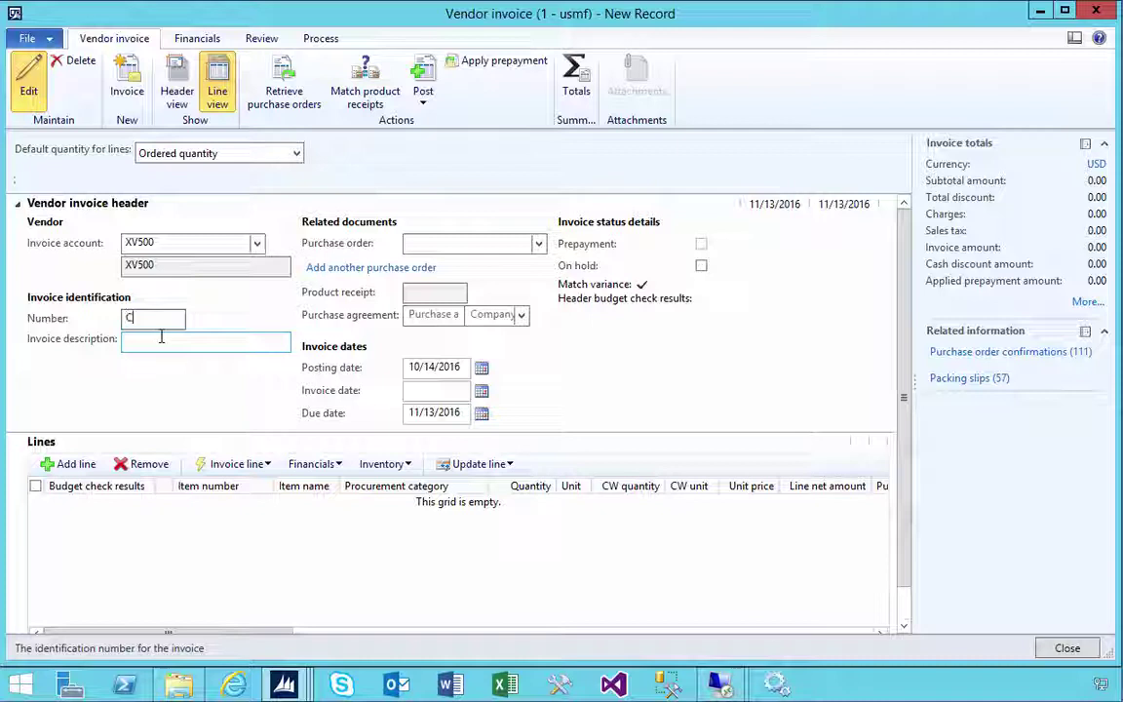
text(1)
key(Tab)
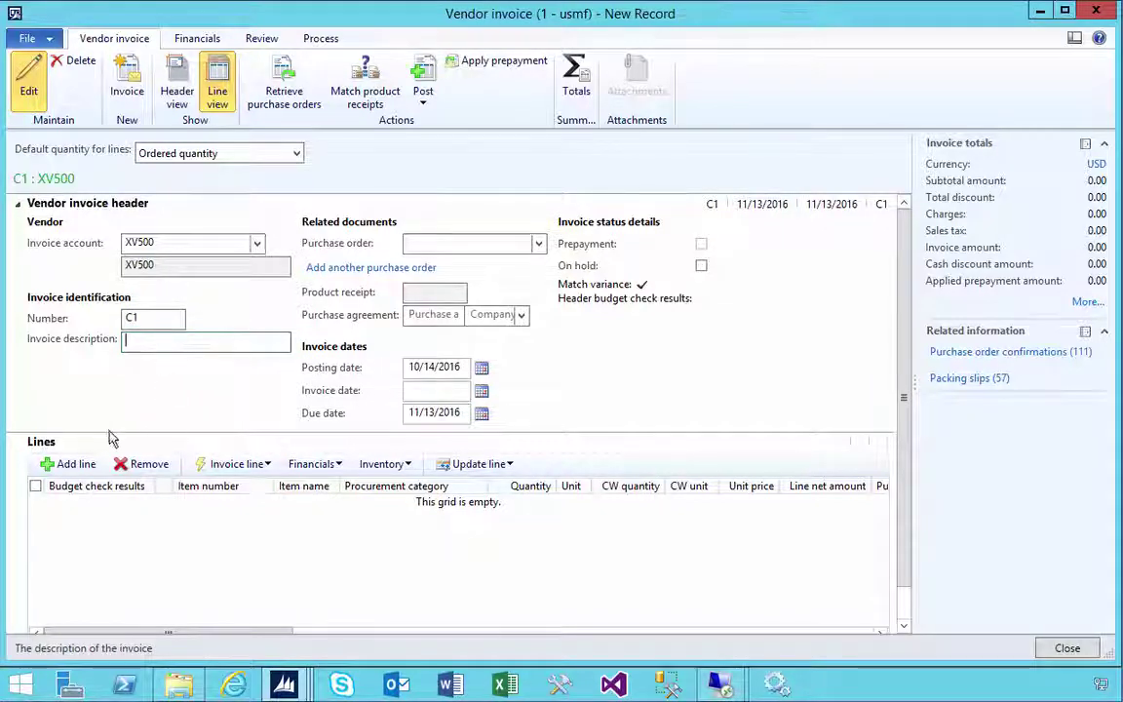
- Add an invoice line with the procurement category Cleaning from the WORKPLACE SERVICES group
click(70, 464)
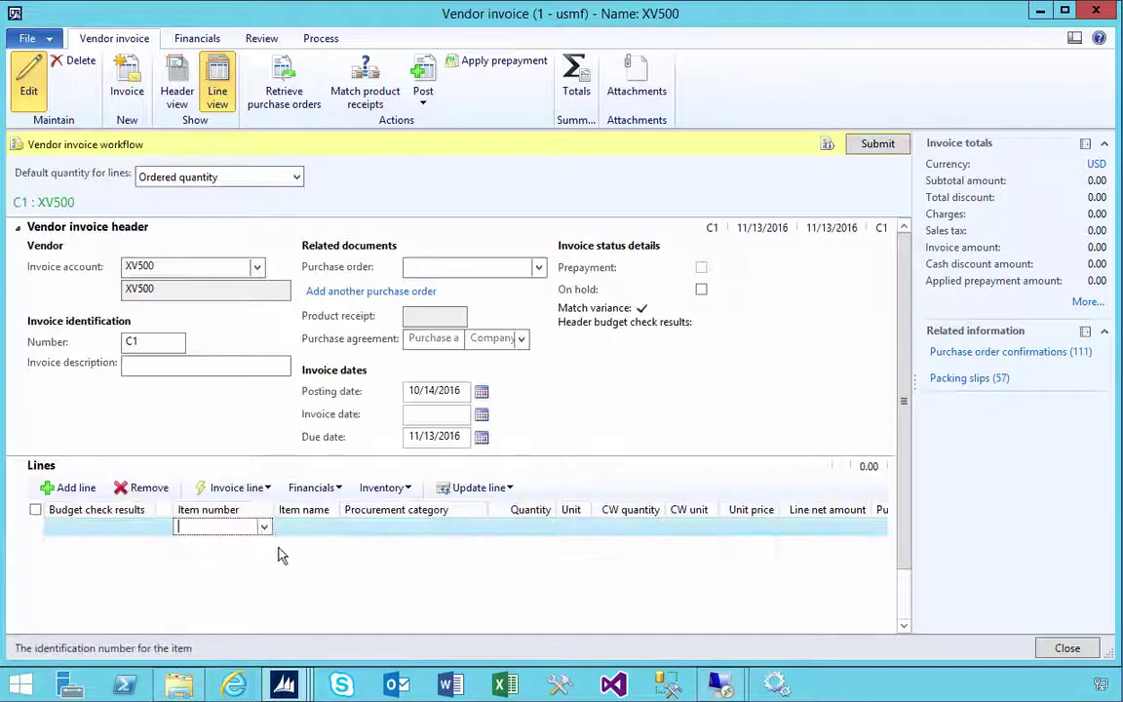
click(476, 528)
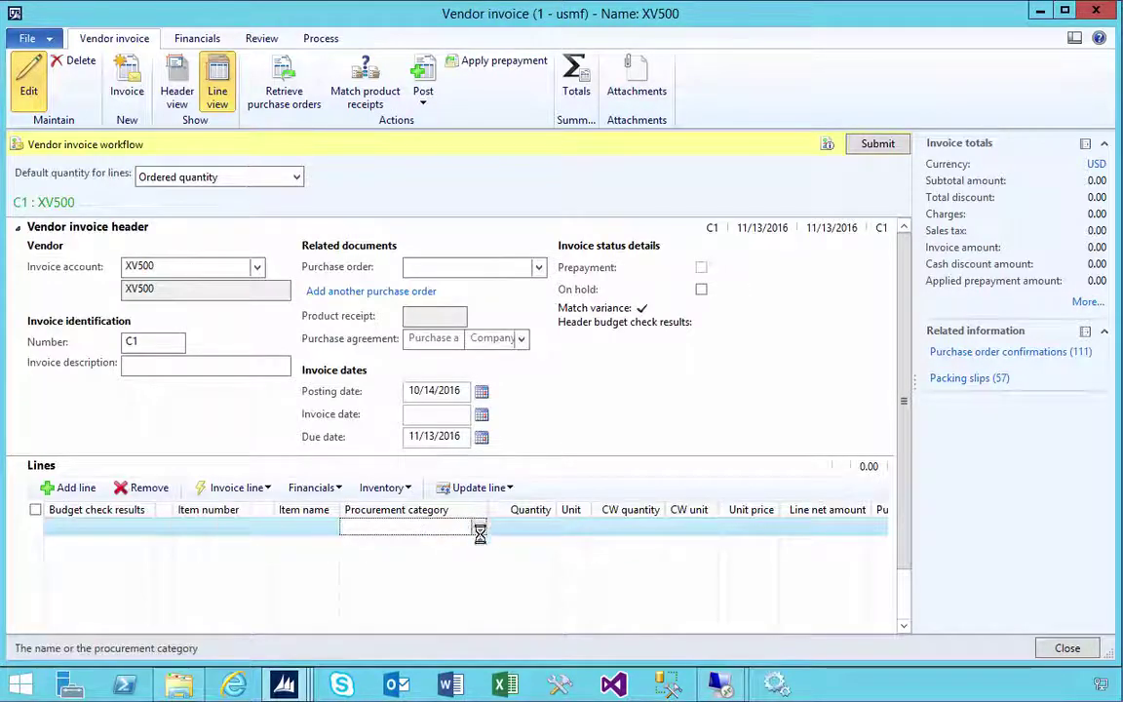
click(478, 526)
scroll(439, 471, down, 1)
click(398, 455)
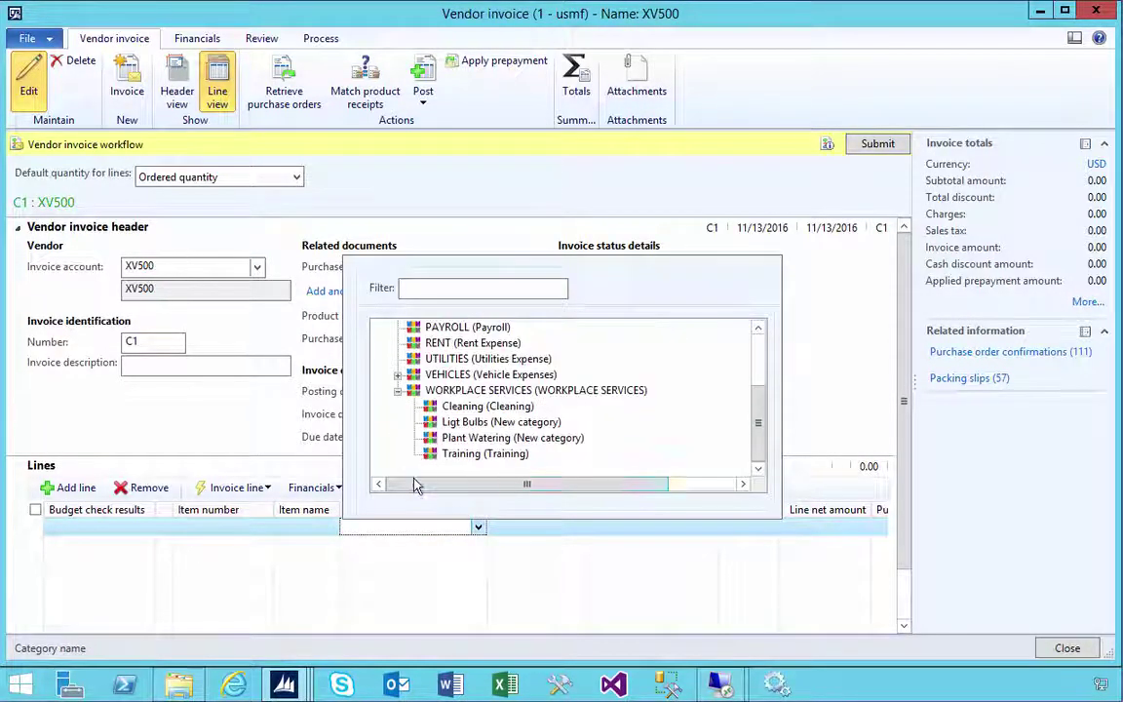
double_click(439, 408)
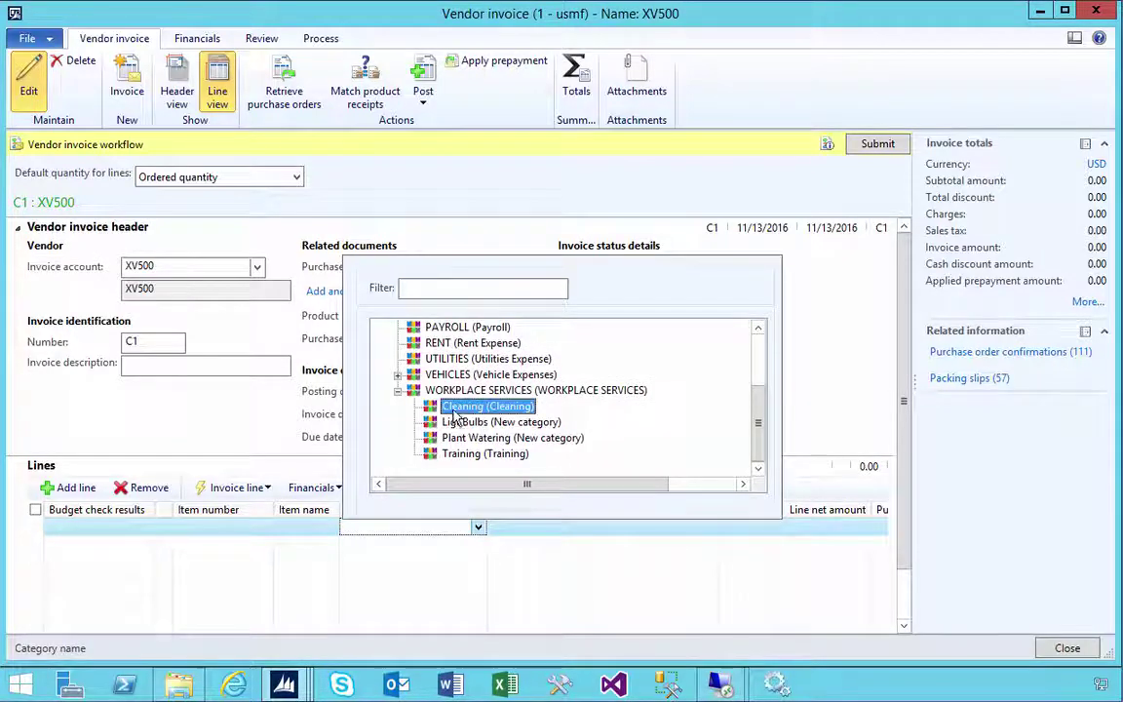
- Set the Cleaning line's quantity to 1 and its unit price to 120
click(554, 522)
text(1)
key(Tab)
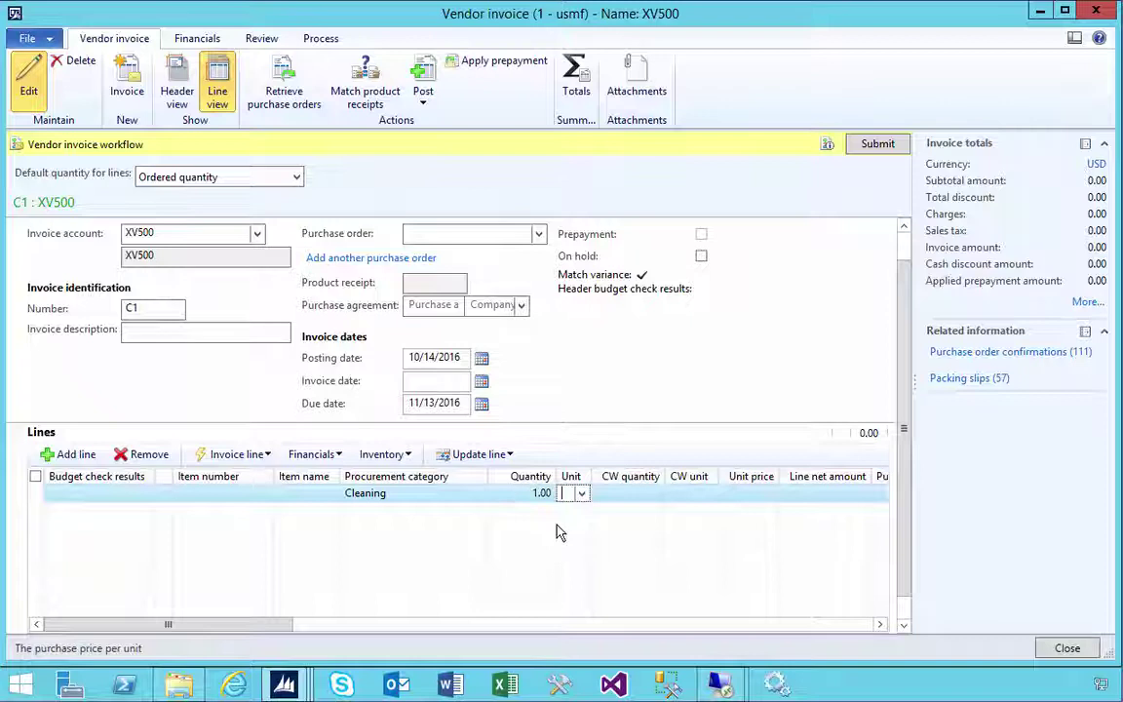
key(Tab)
key(Tab)
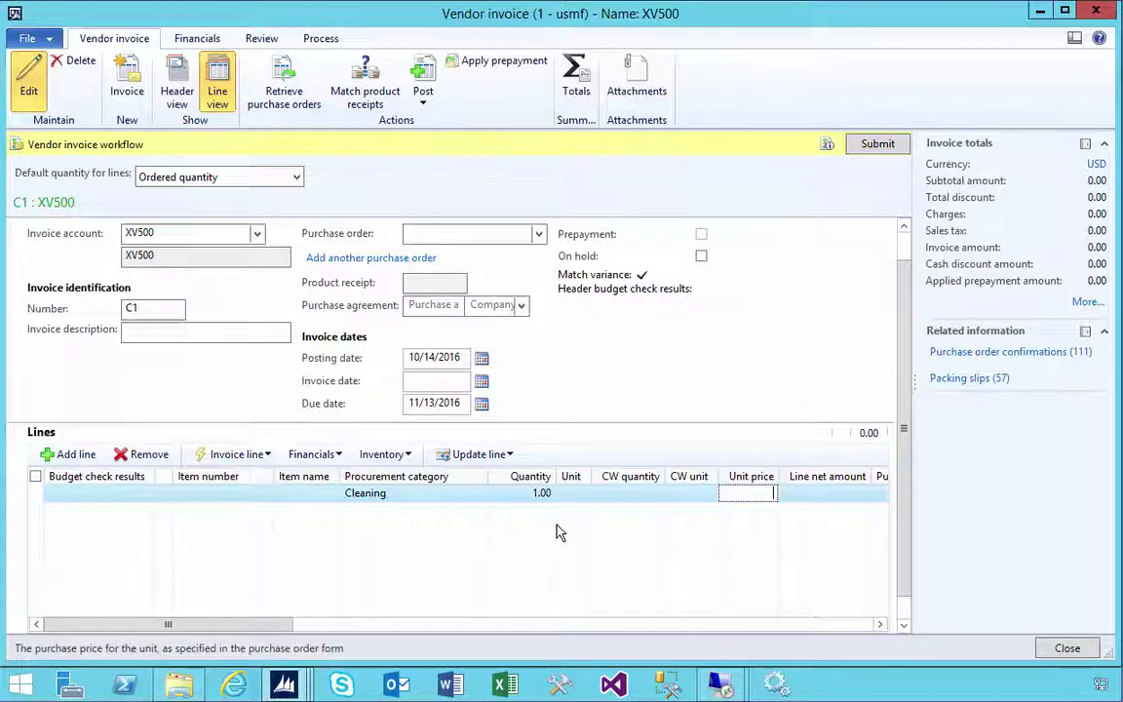
text(120)
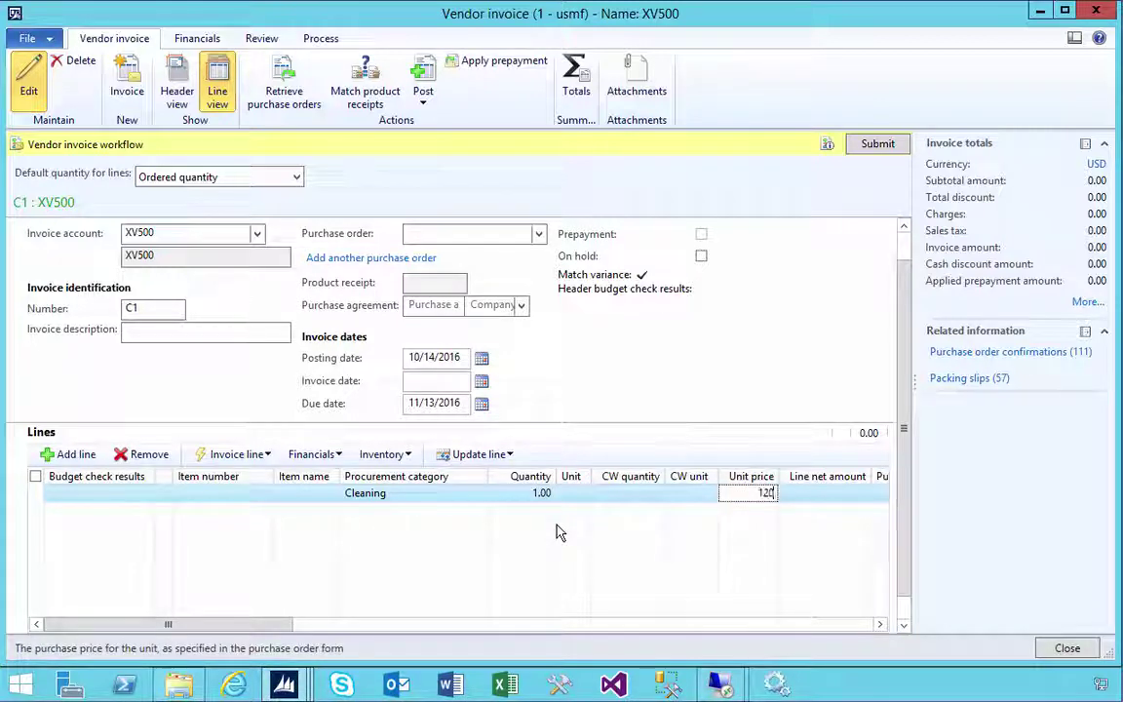
key(Tab)
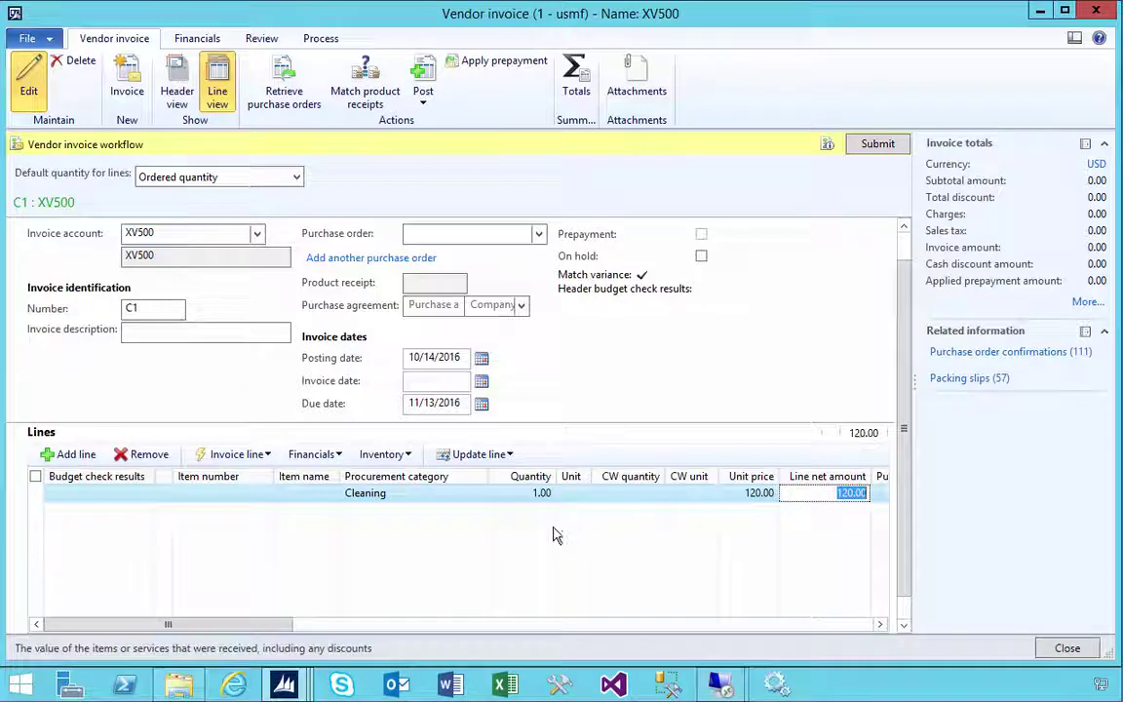
click(419, 494)
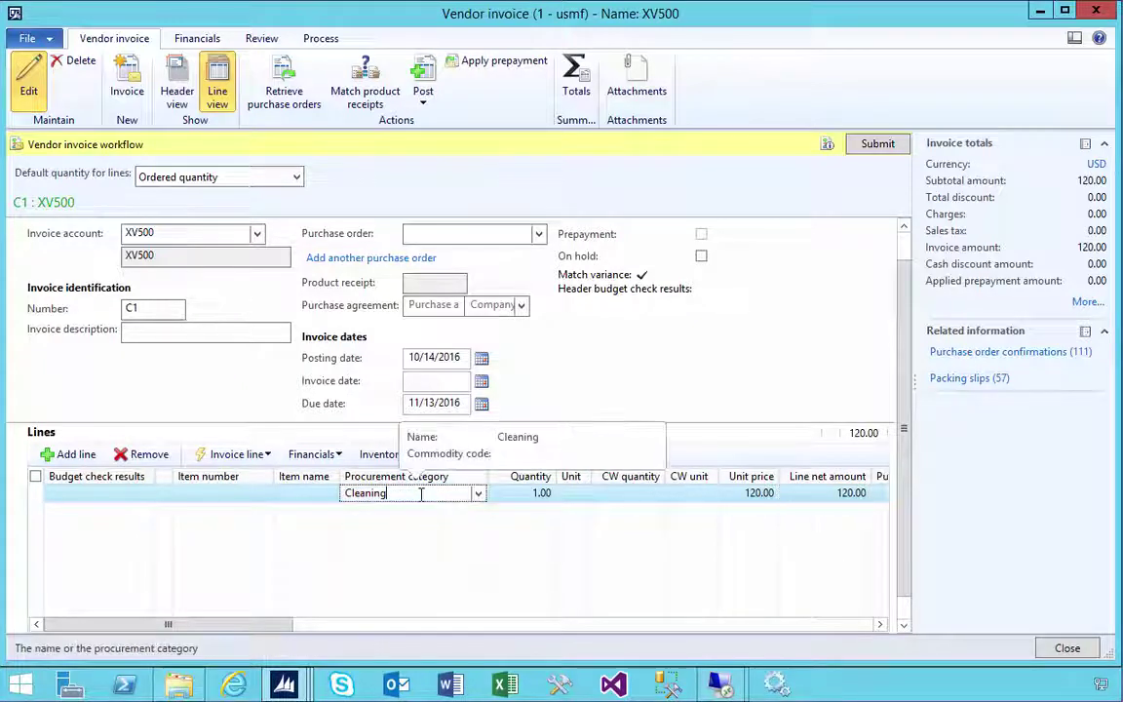
click(254, 332)
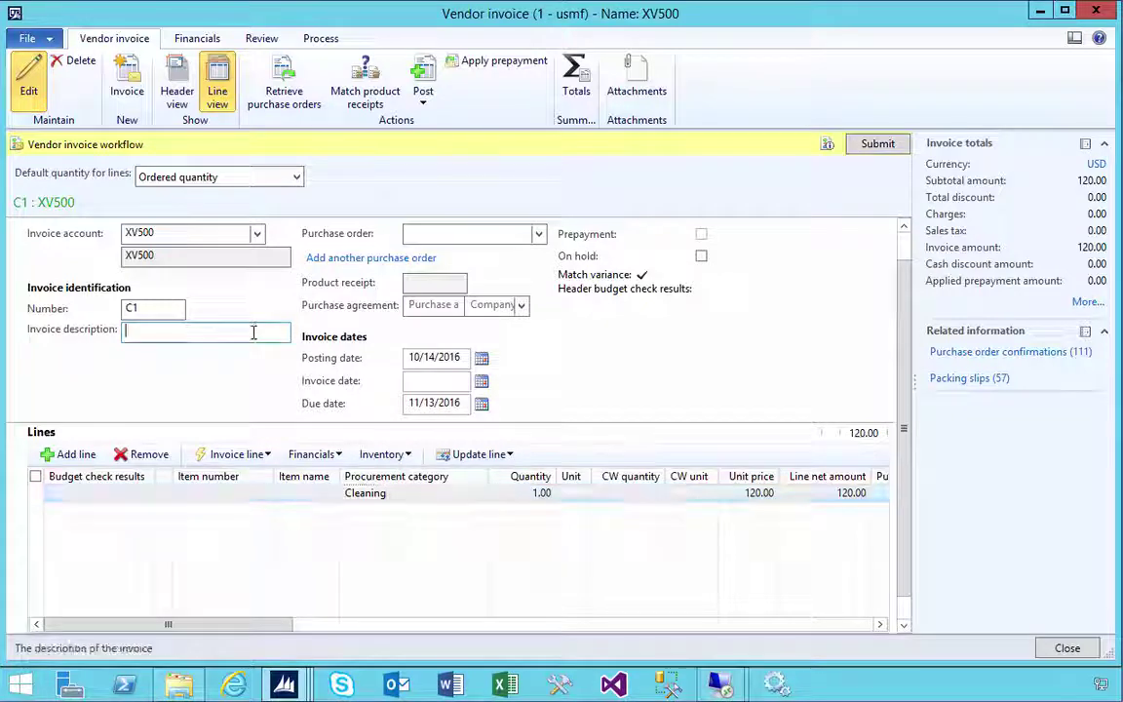
- In the invoice header's approval details, filter the requested approver lookup by the approver's first name followed by the * wildcard
click(183, 102)
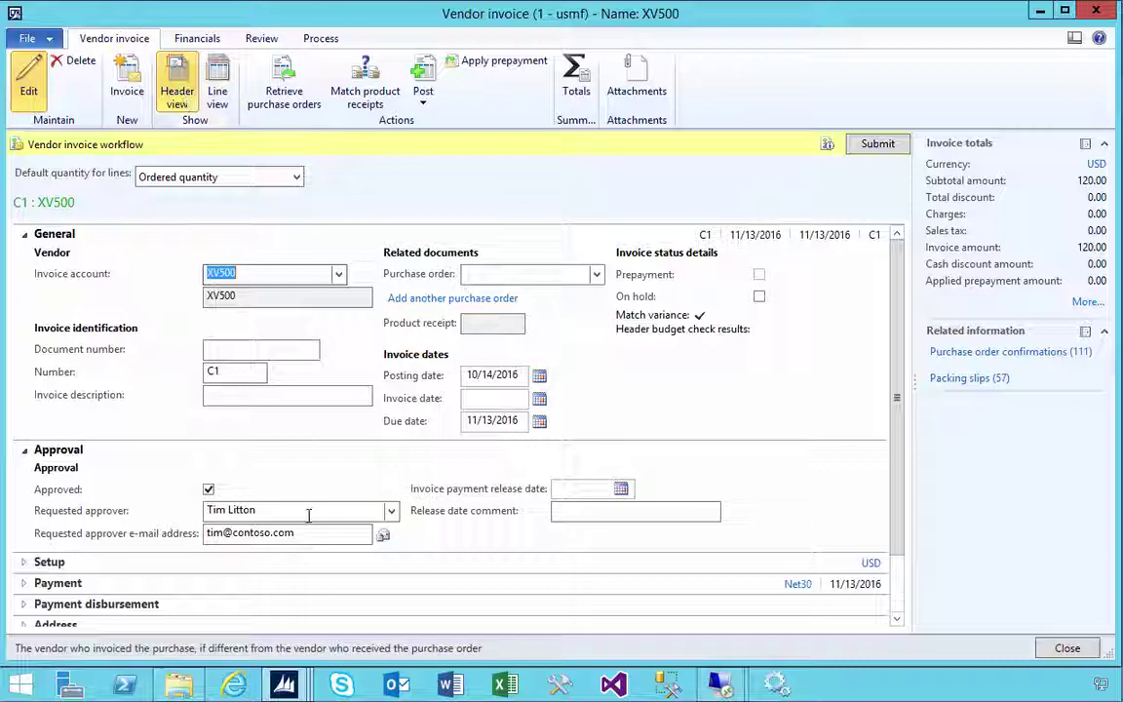
click(308, 513)
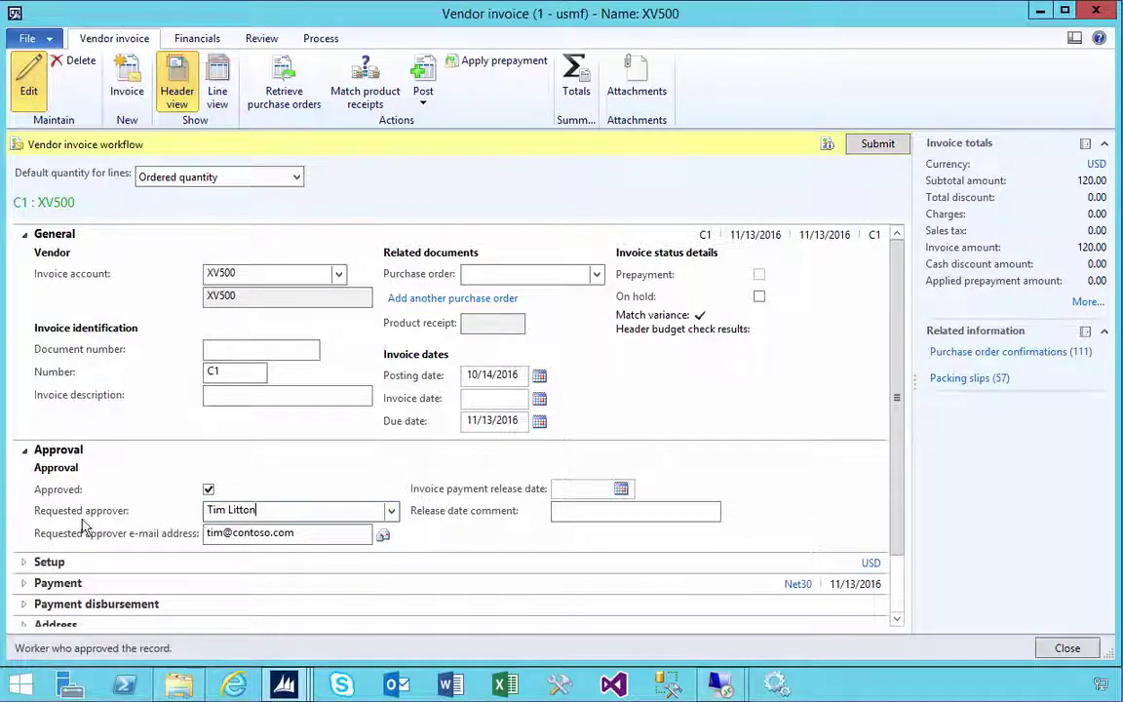
click(391, 511)
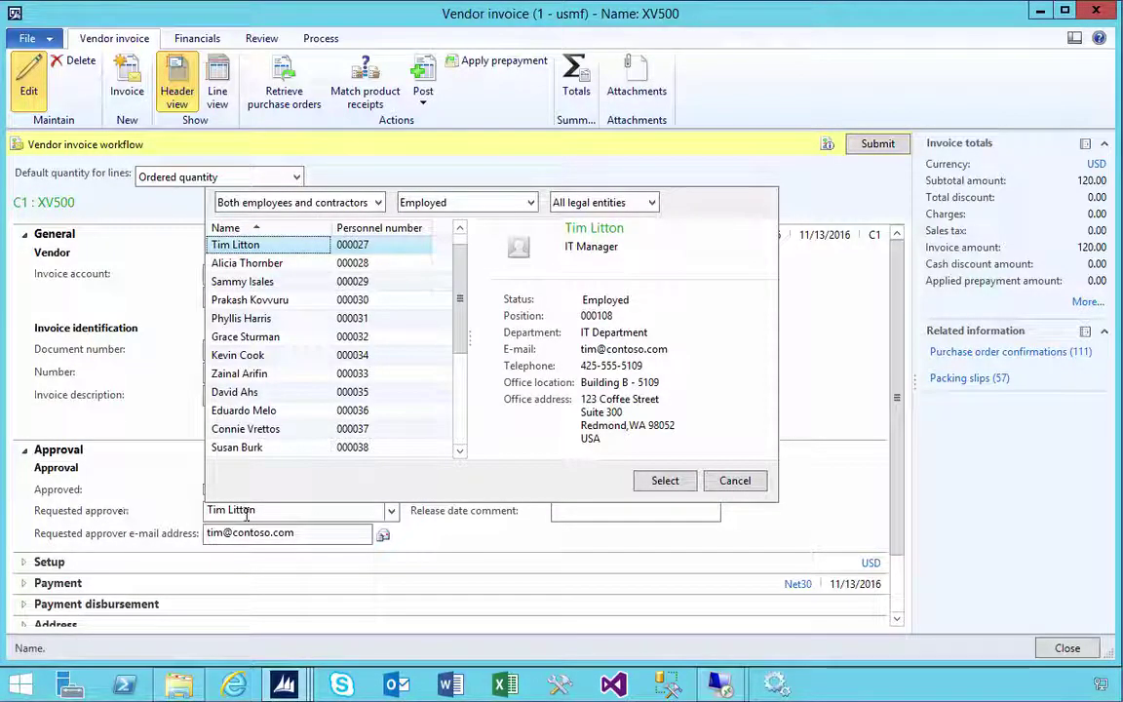
right_click(234, 393)
click(259, 437)
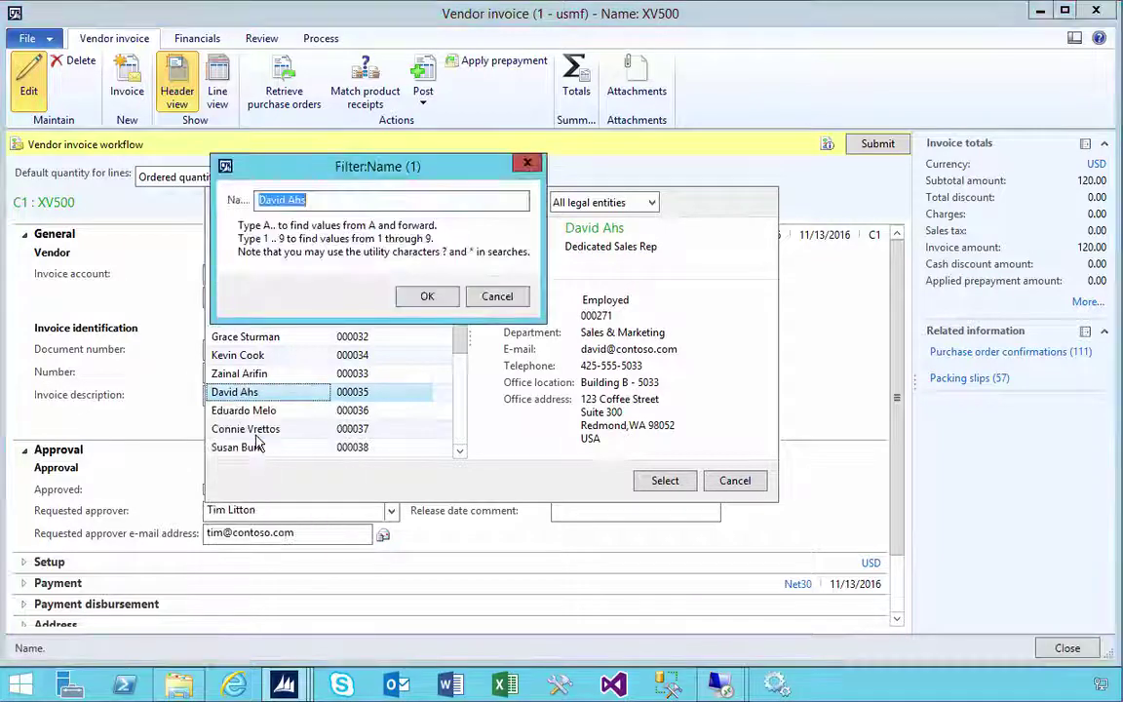
text(SA)
key(BackSpace)
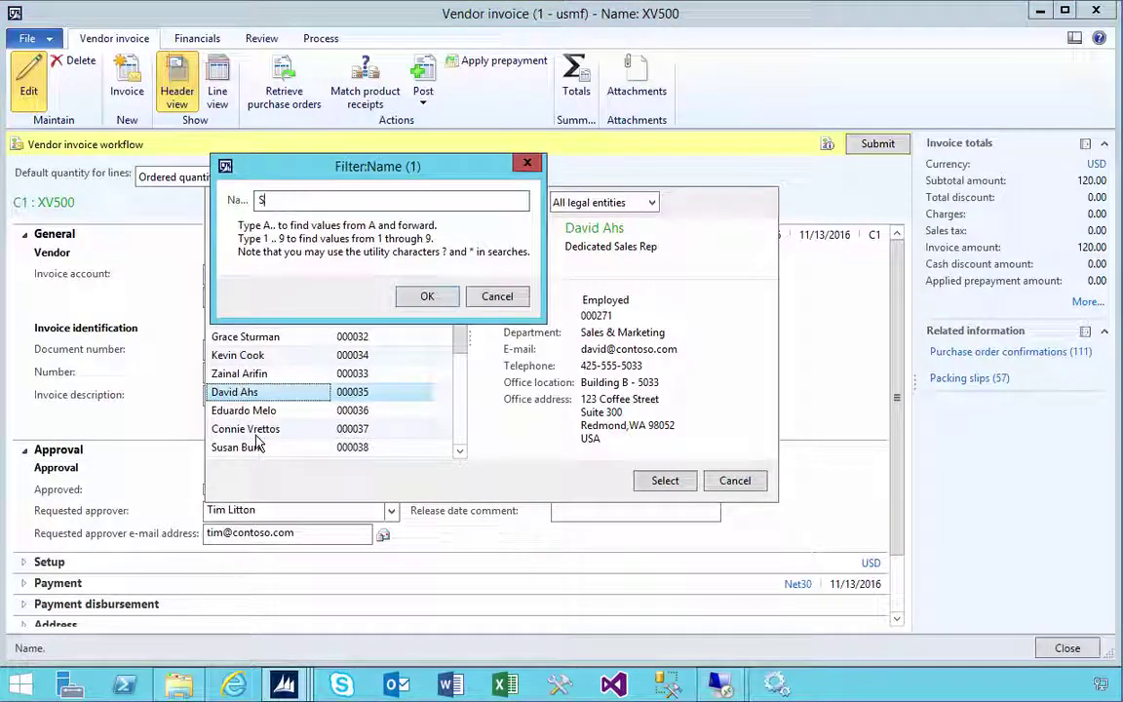
text(A)
key(BackSpace)
text(ara)
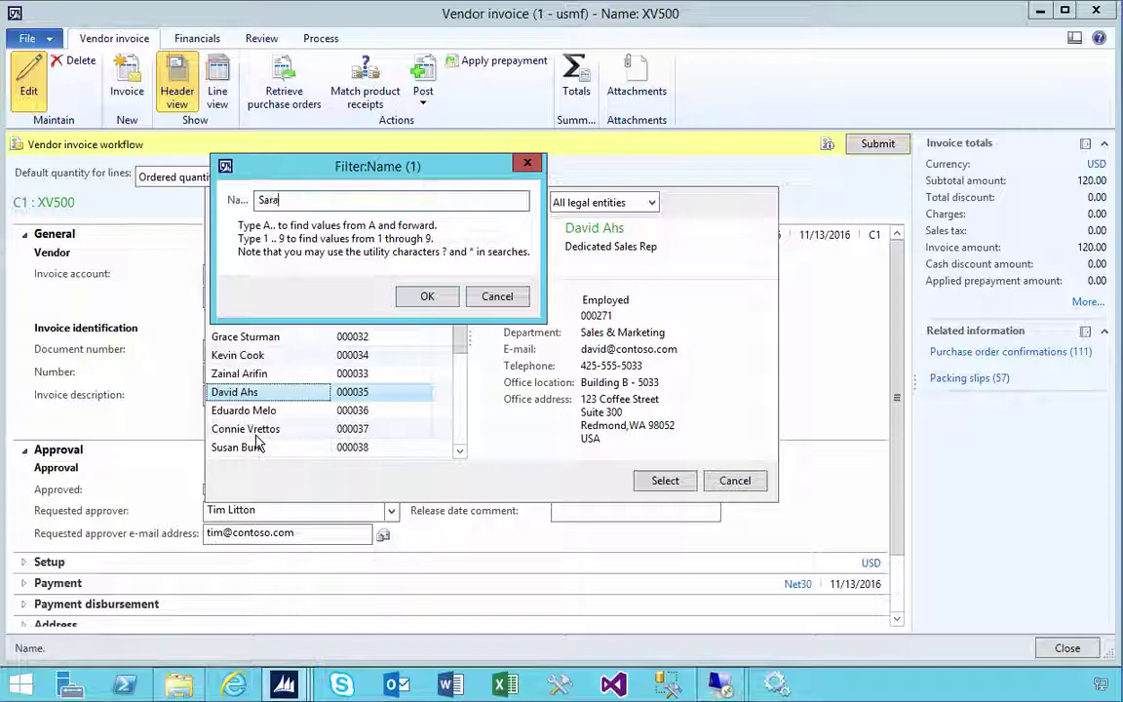
text(*)
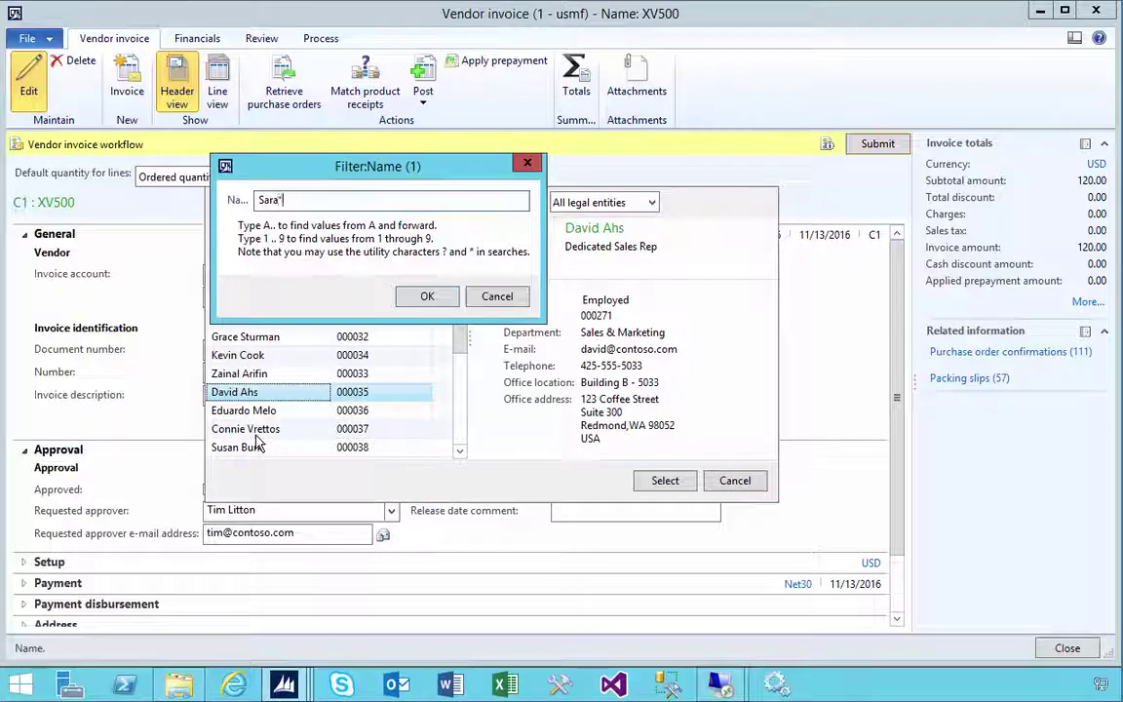
click(427, 297)
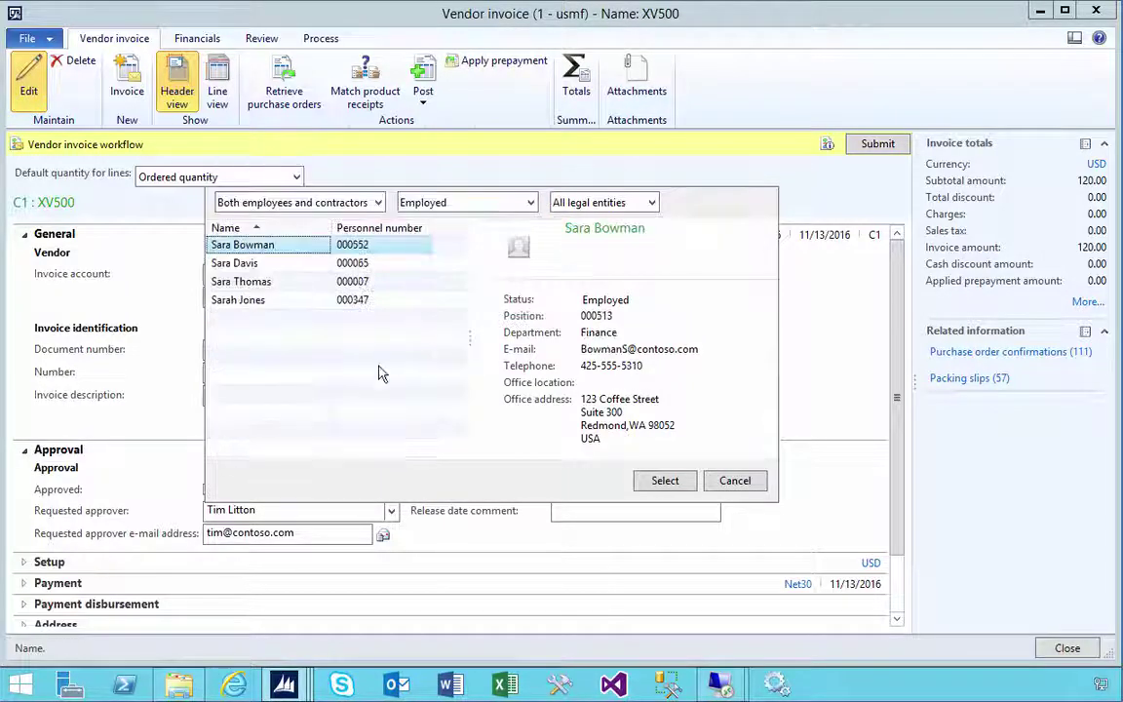
- Assign the third worker in the filtered list as the invoice's requested approver
click(261, 282)
click(664, 479)
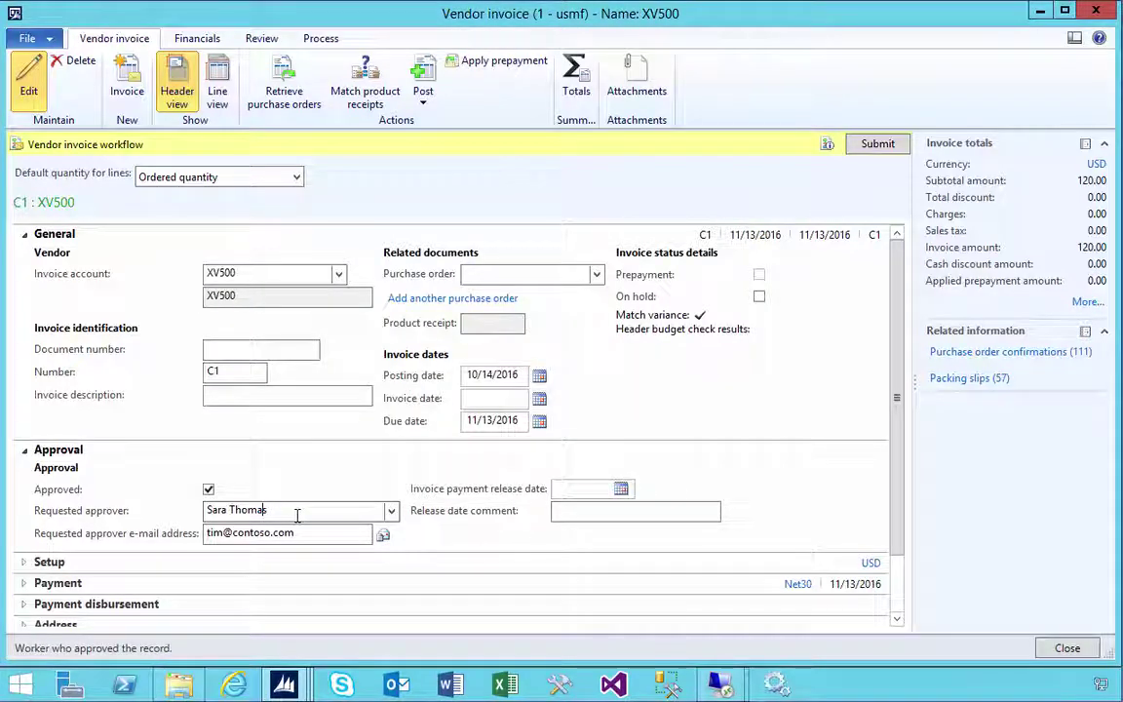
key(Tab)
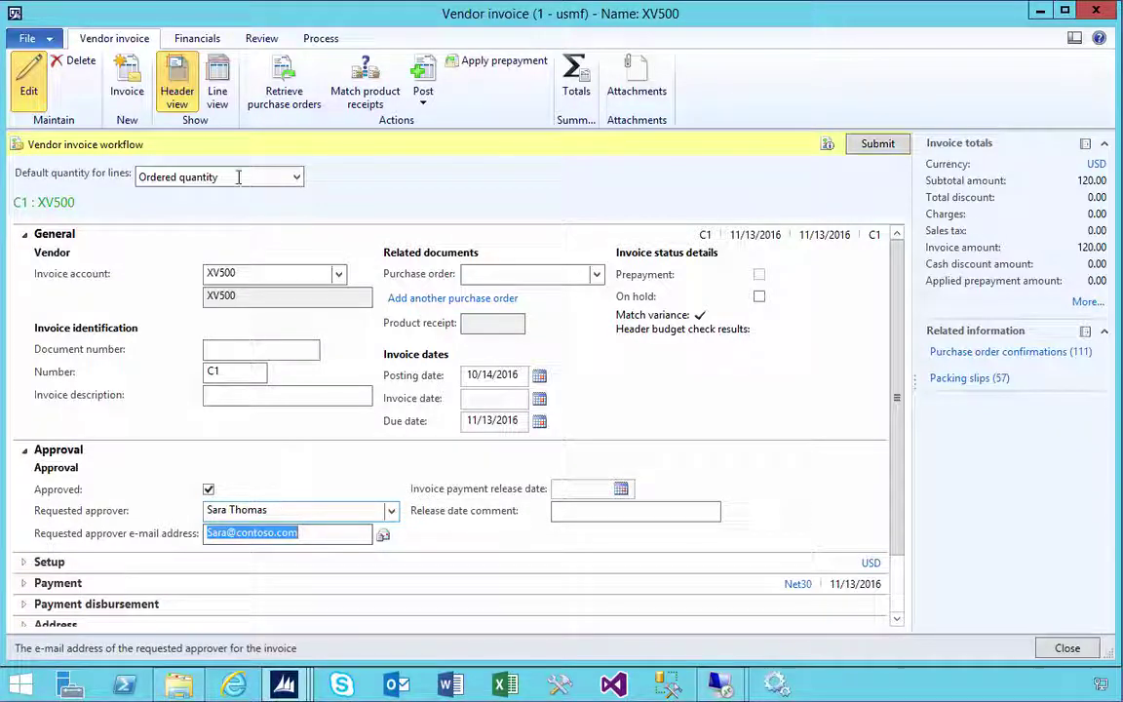
- Submit the invoice to the vendor invoice workflow without a comment and close the invoice form
click(878, 146)
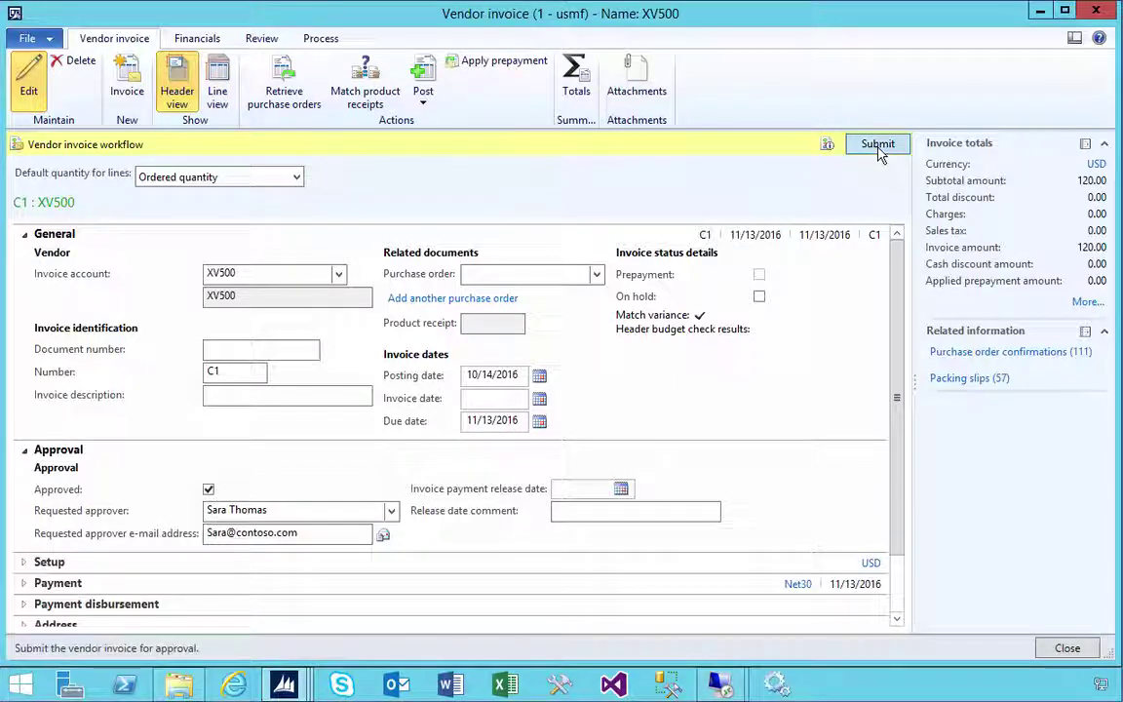
click(607, 394)
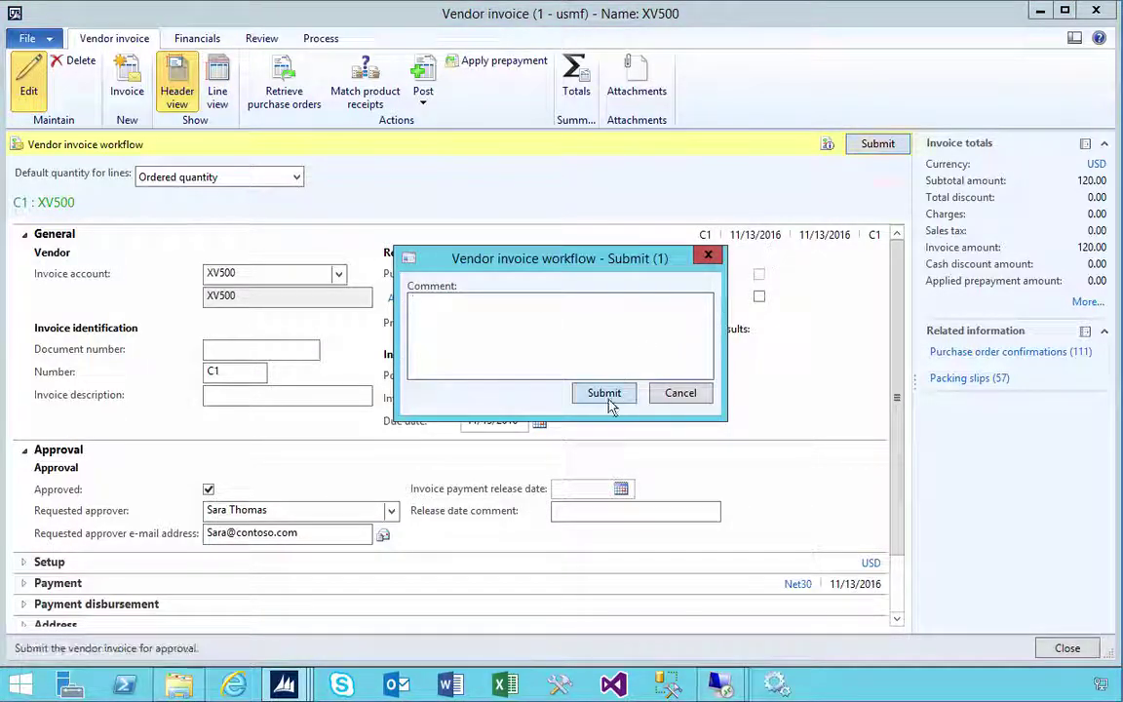
click(1096, 10)
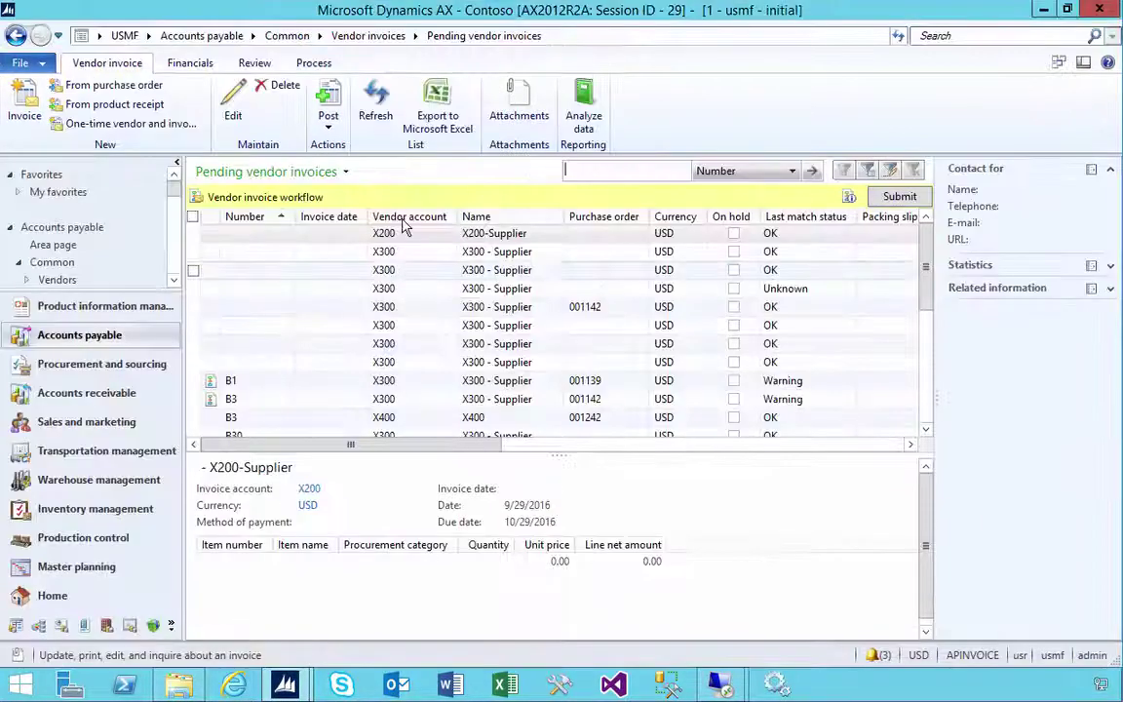
- Refresh the pending vendor invoices and view invoice C1's workflow history to check which user it is assigned to
click(375, 106)
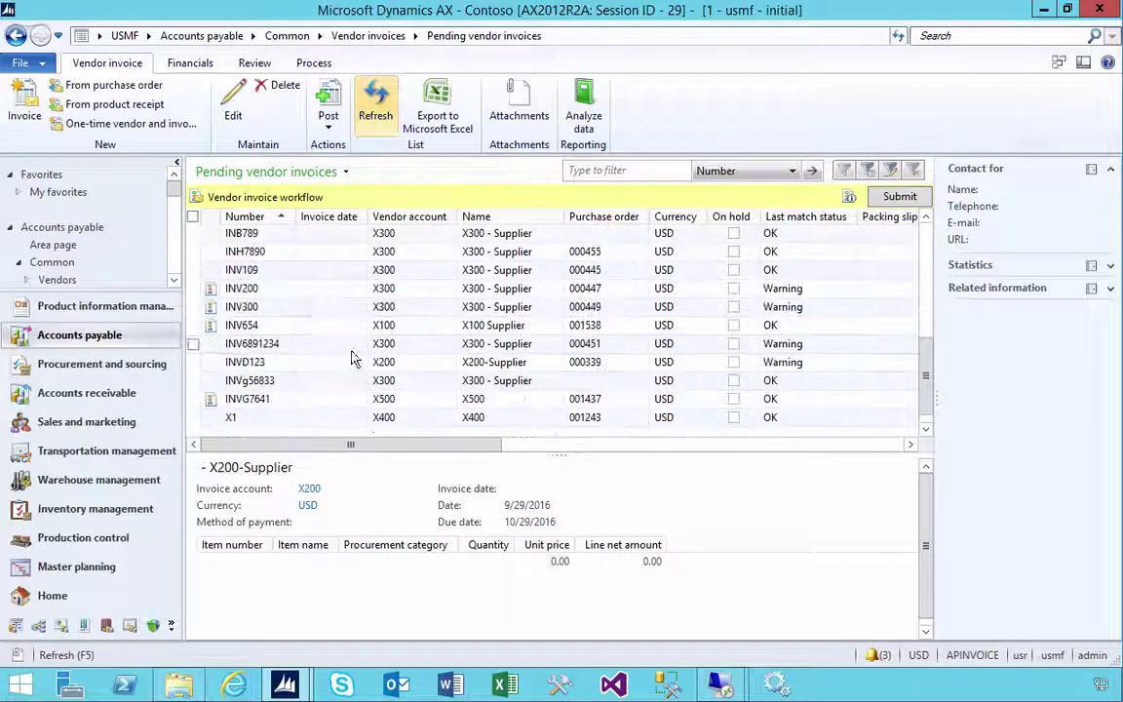
scroll(346, 361, up, 3)
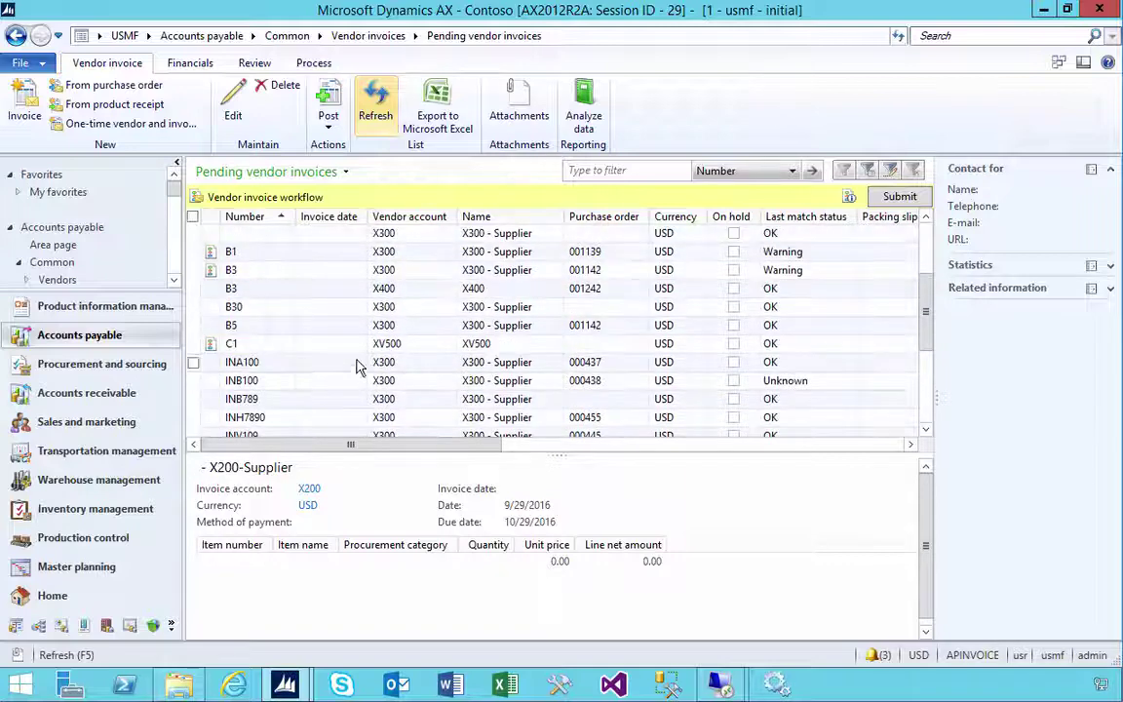
click(289, 343)
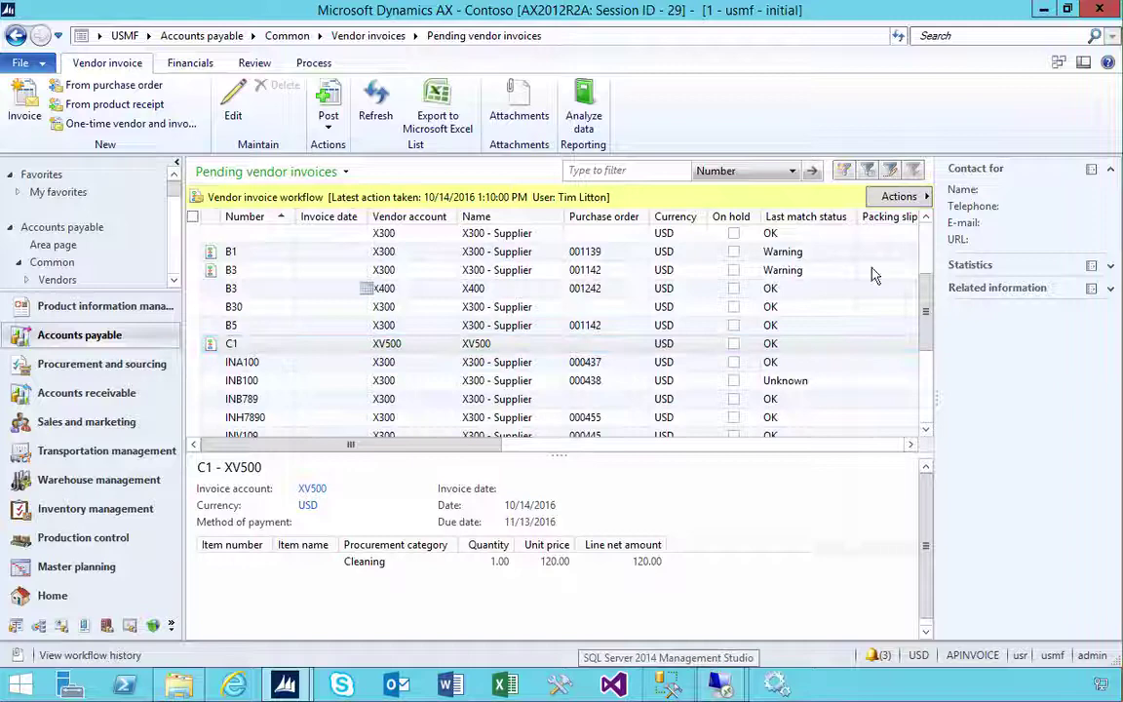
click(883, 199)
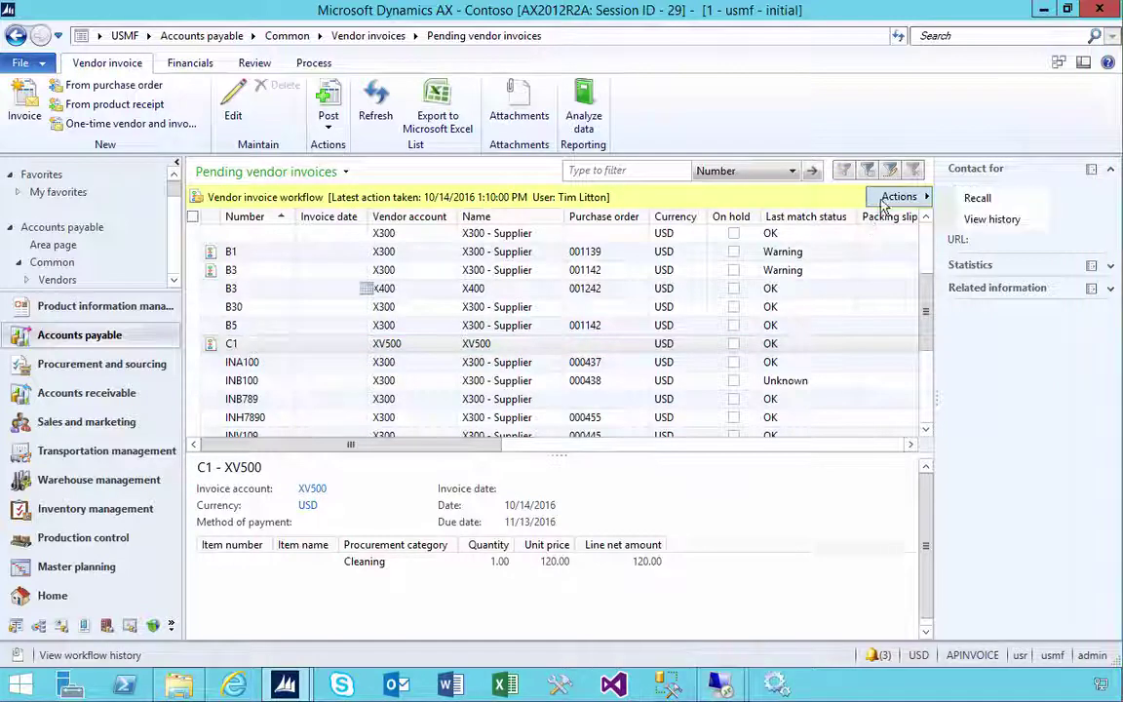
click(978, 219)
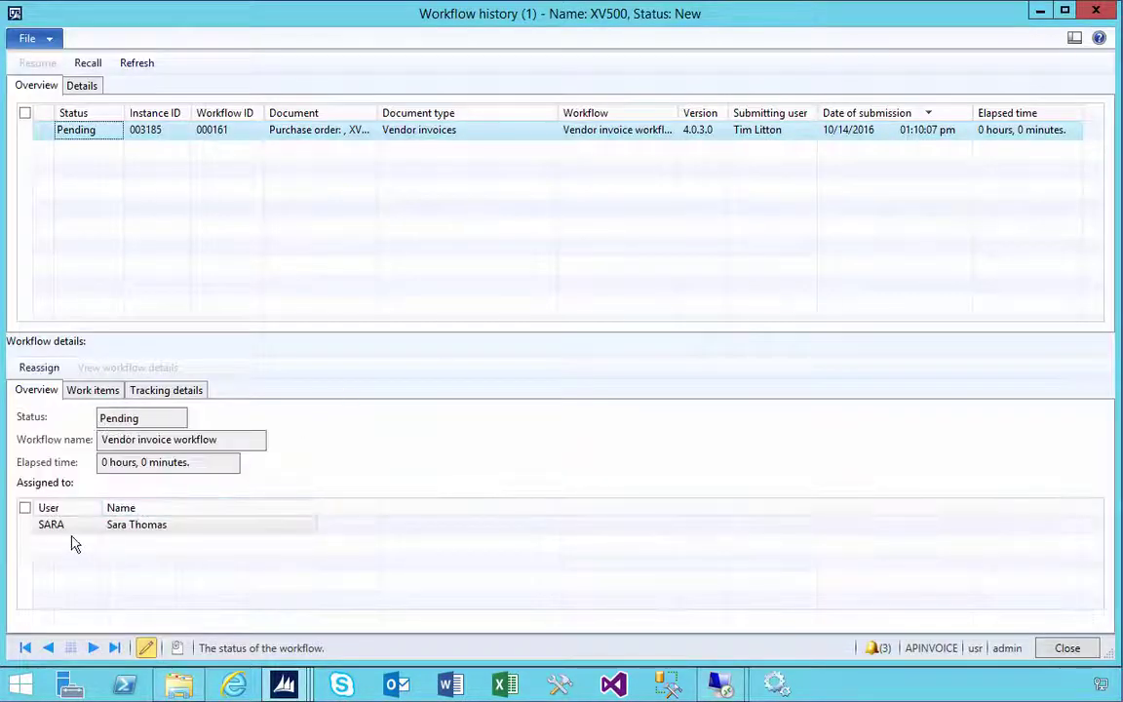
click(61, 526)
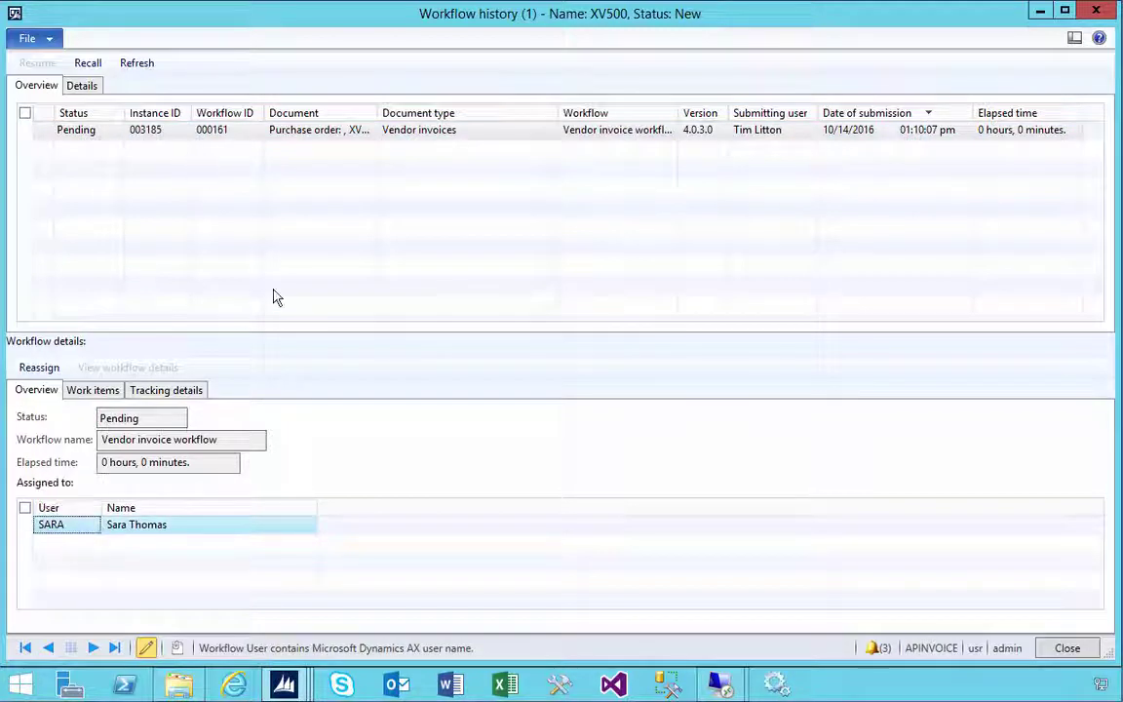
key(Escape)
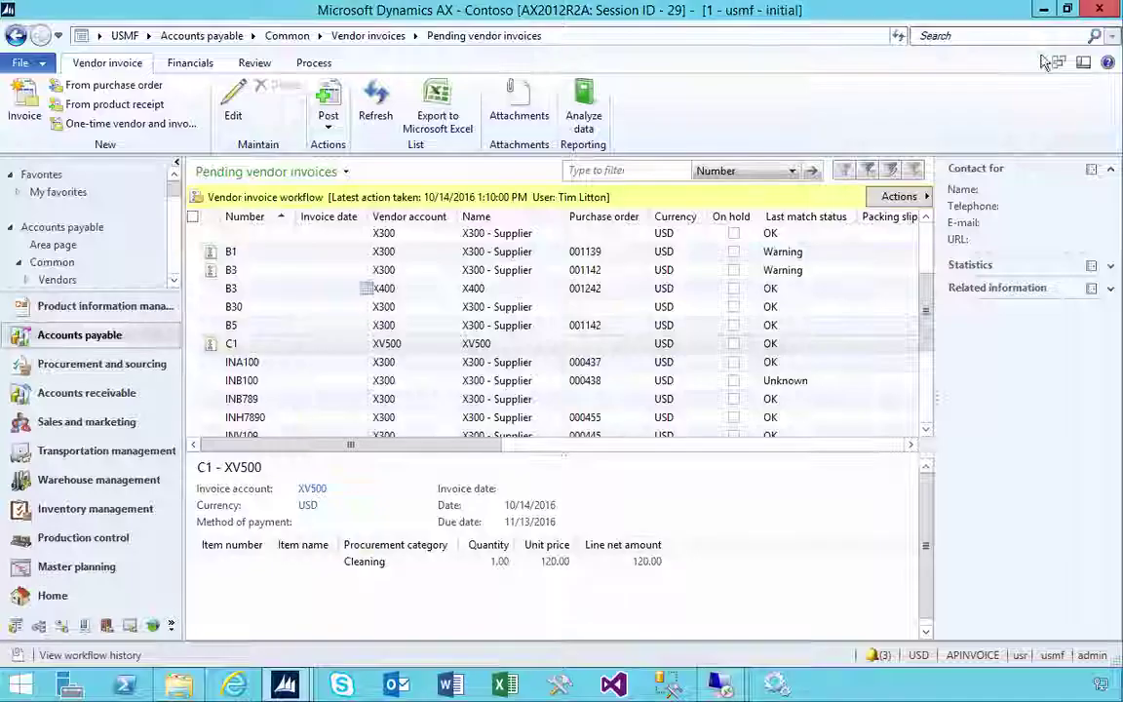
- In the assigned approver's remote session, refresh the role center and preview the newest Please approve work item, then return to the pending vendor invoices
mouse_move(720, 685)
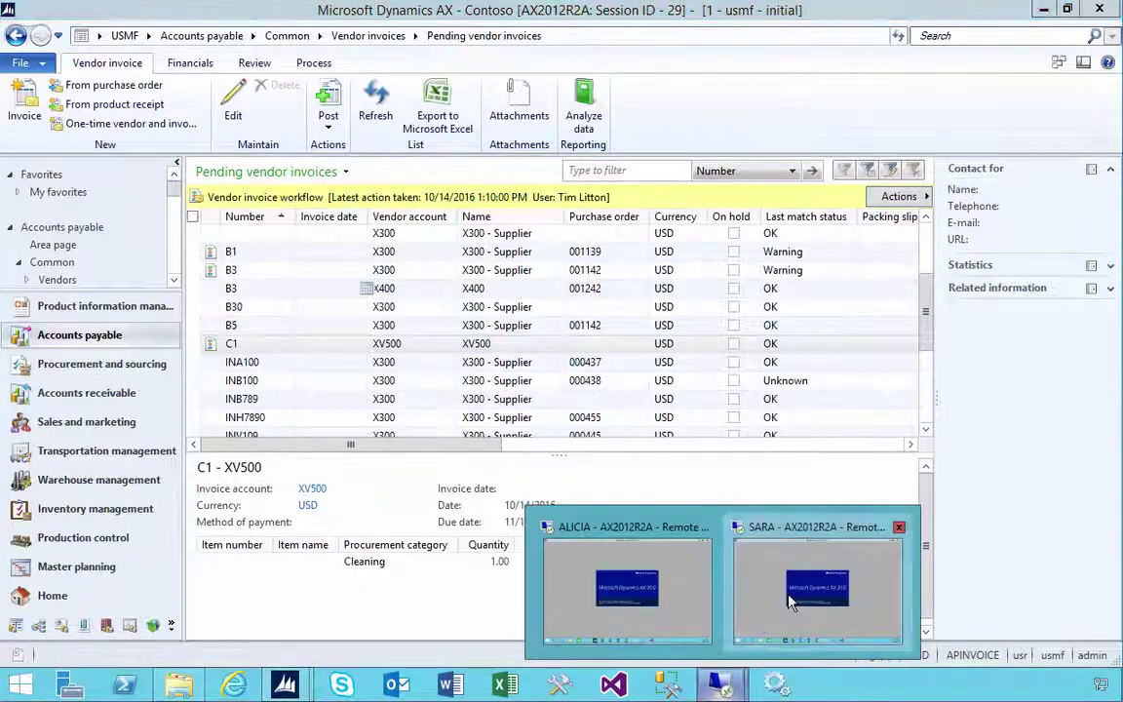
click(791, 601)
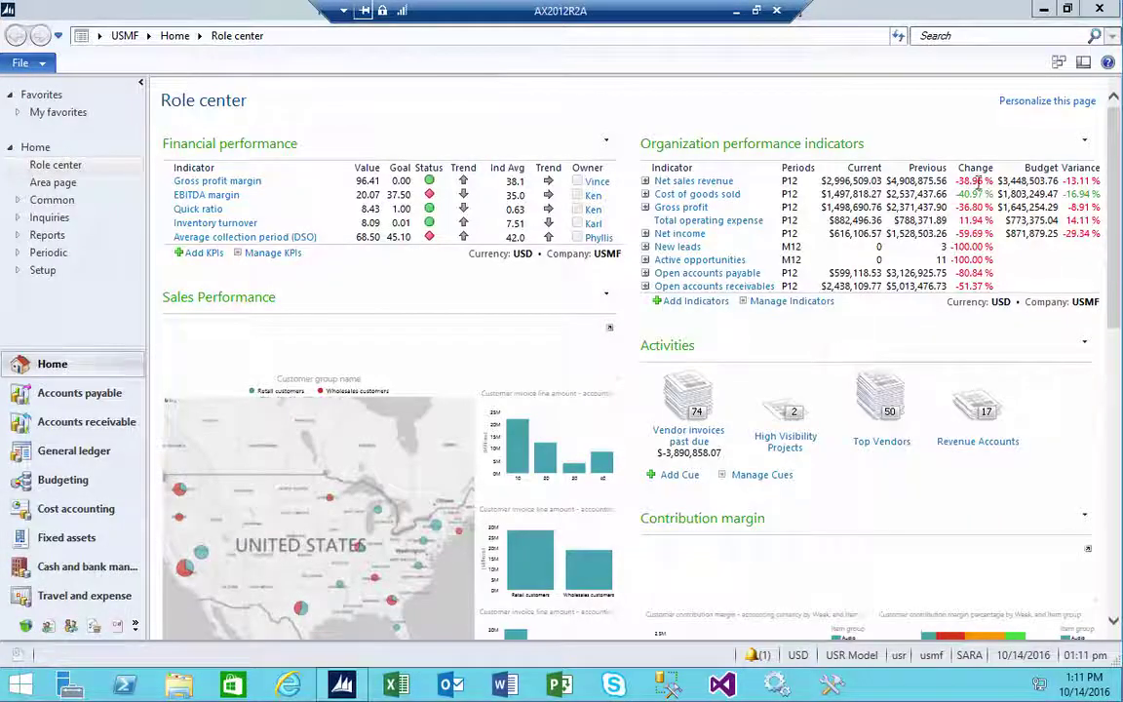
click(898, 35)
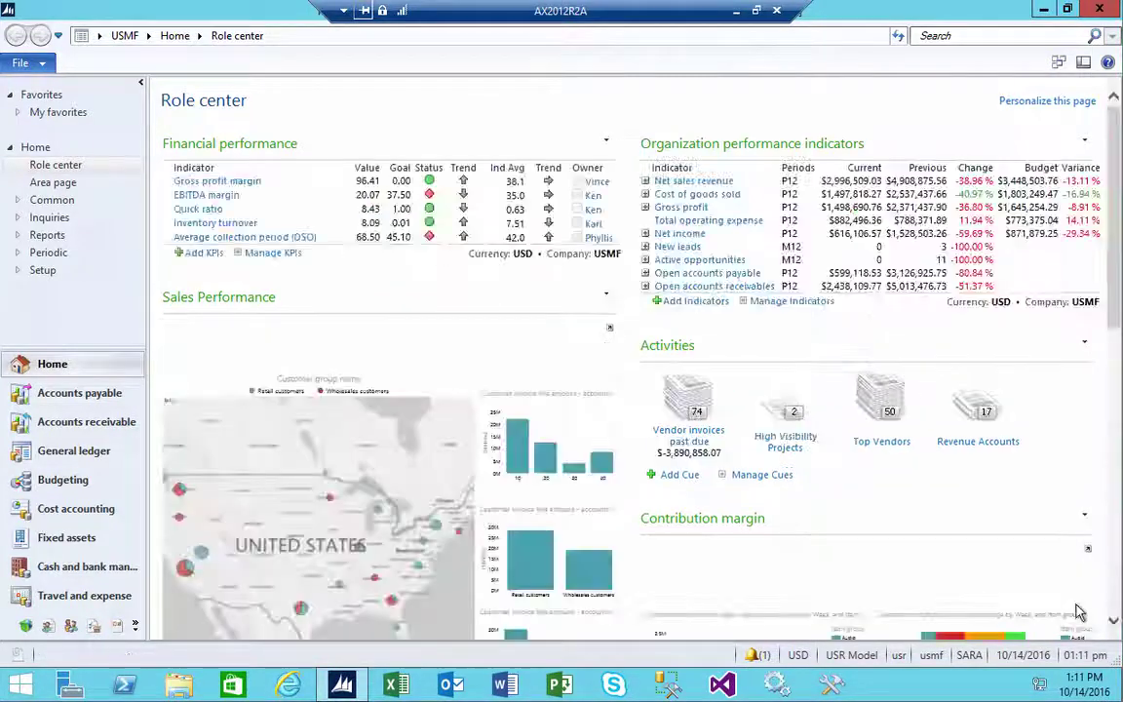
scroll(1116, 583, down, 5)
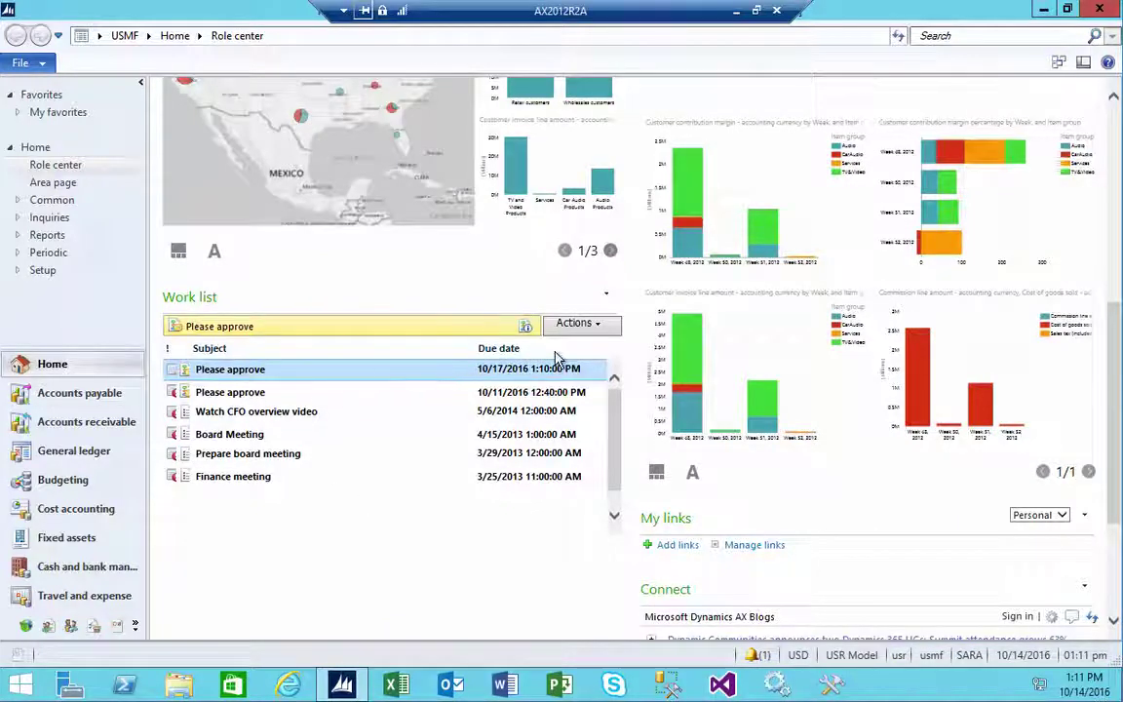
click(574, 323)
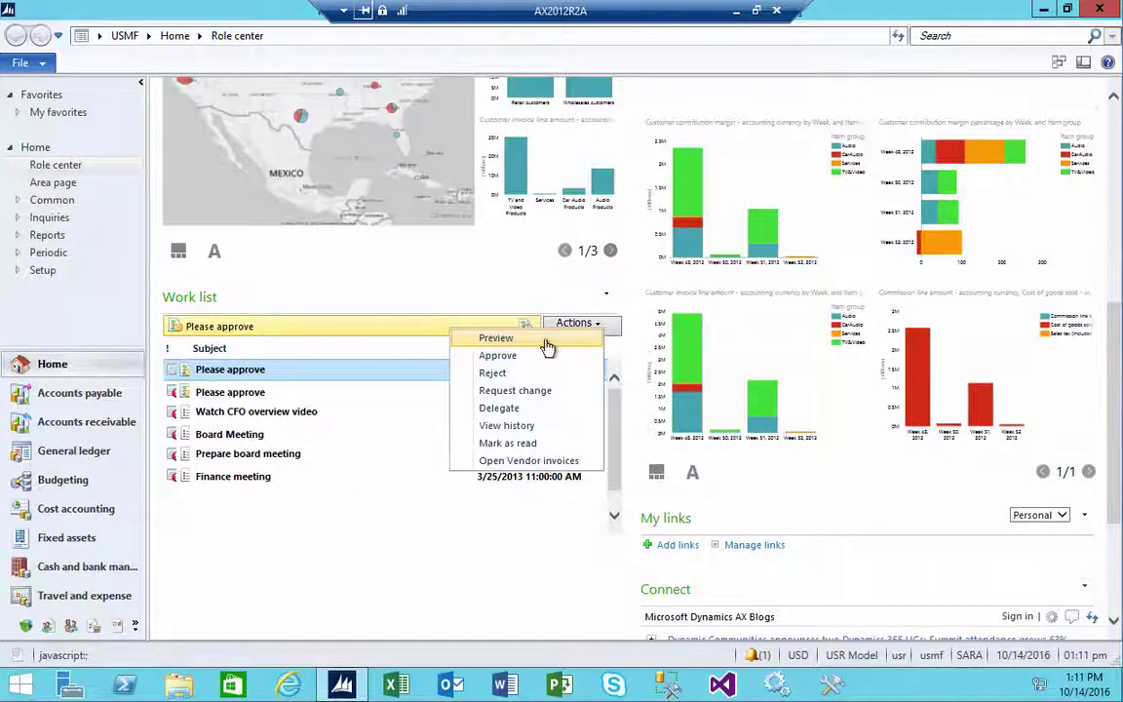
click(548, 347)
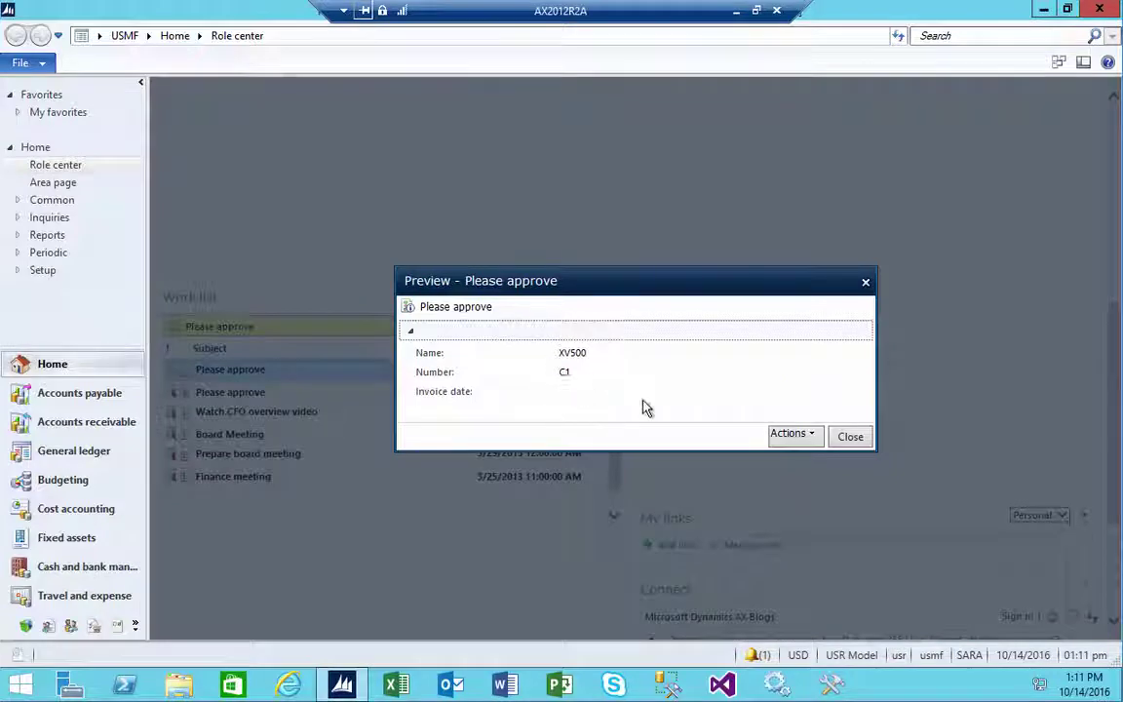
click(850, 437)
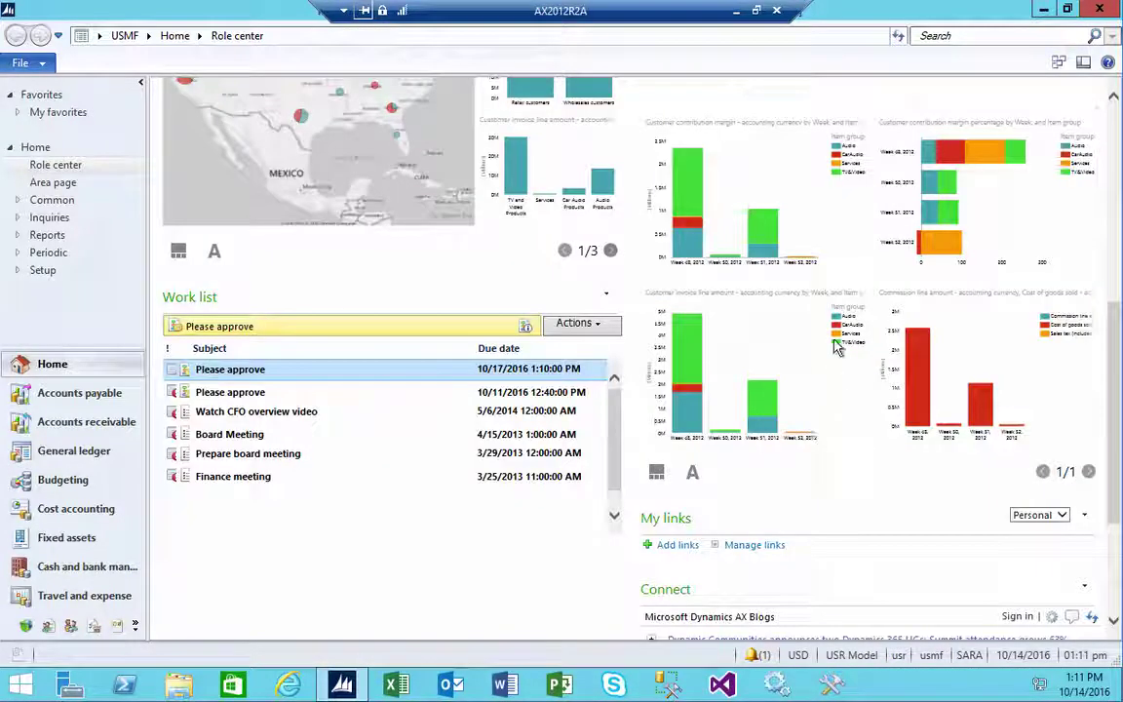
click(736, 10)
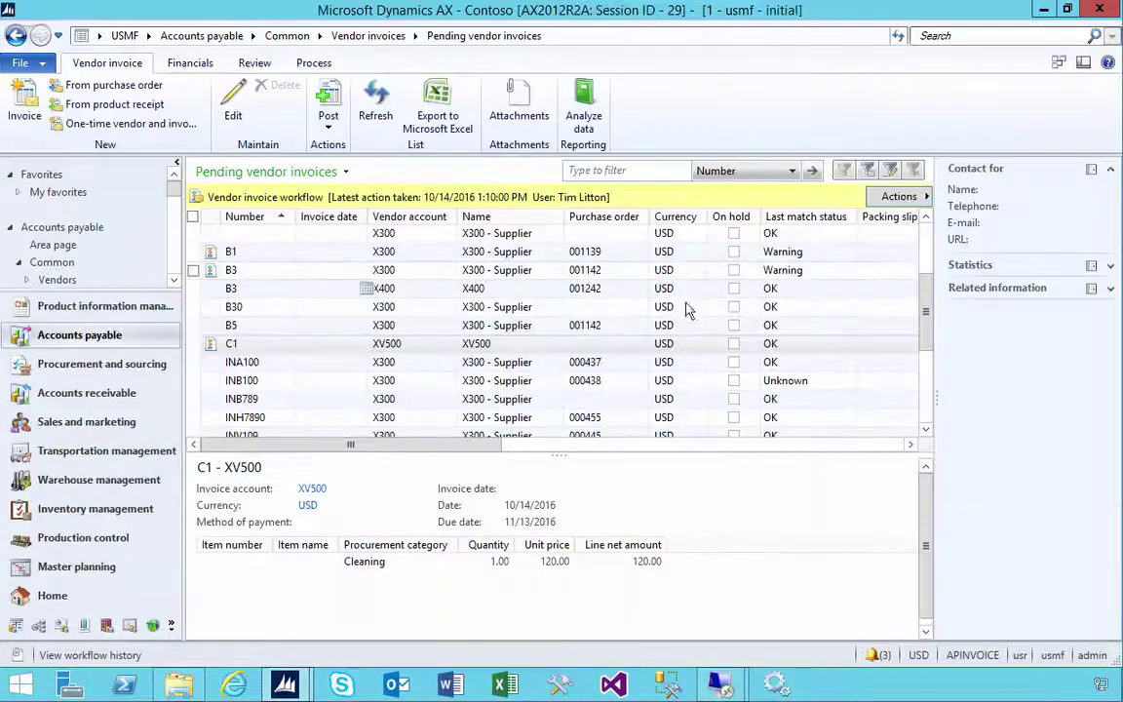
- Recall pending invoice C1 from the vendor invoice workflow without entering a comment
click(288, 343)
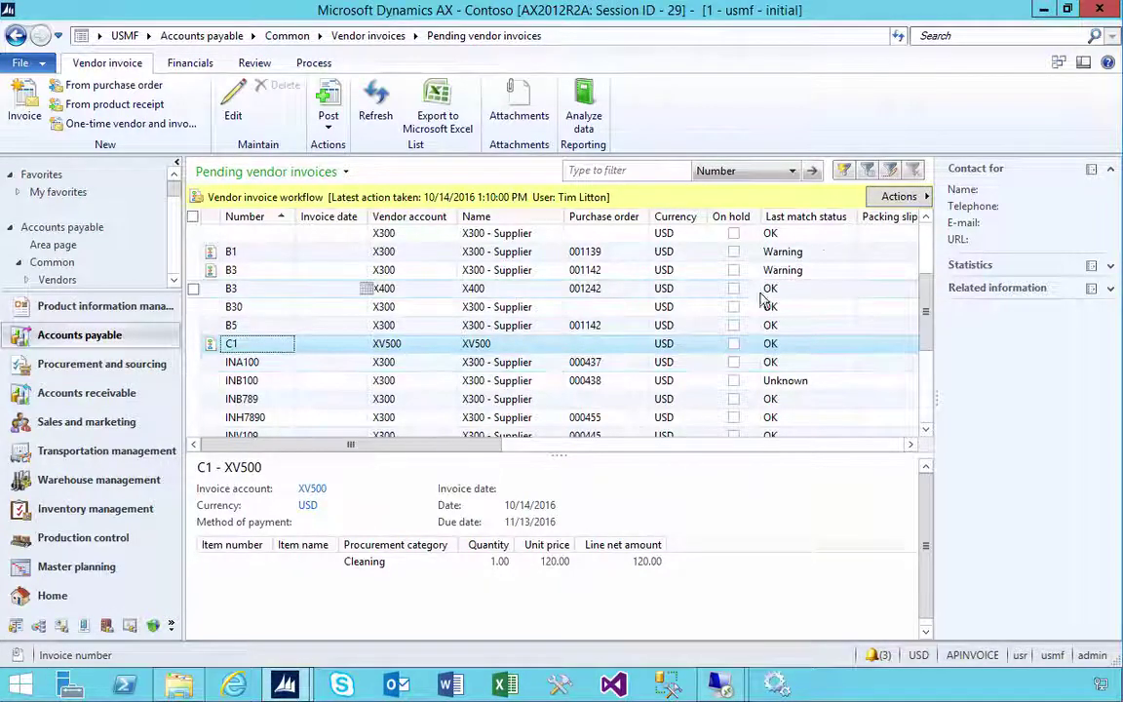
click(899, 197)
click(978, 198)
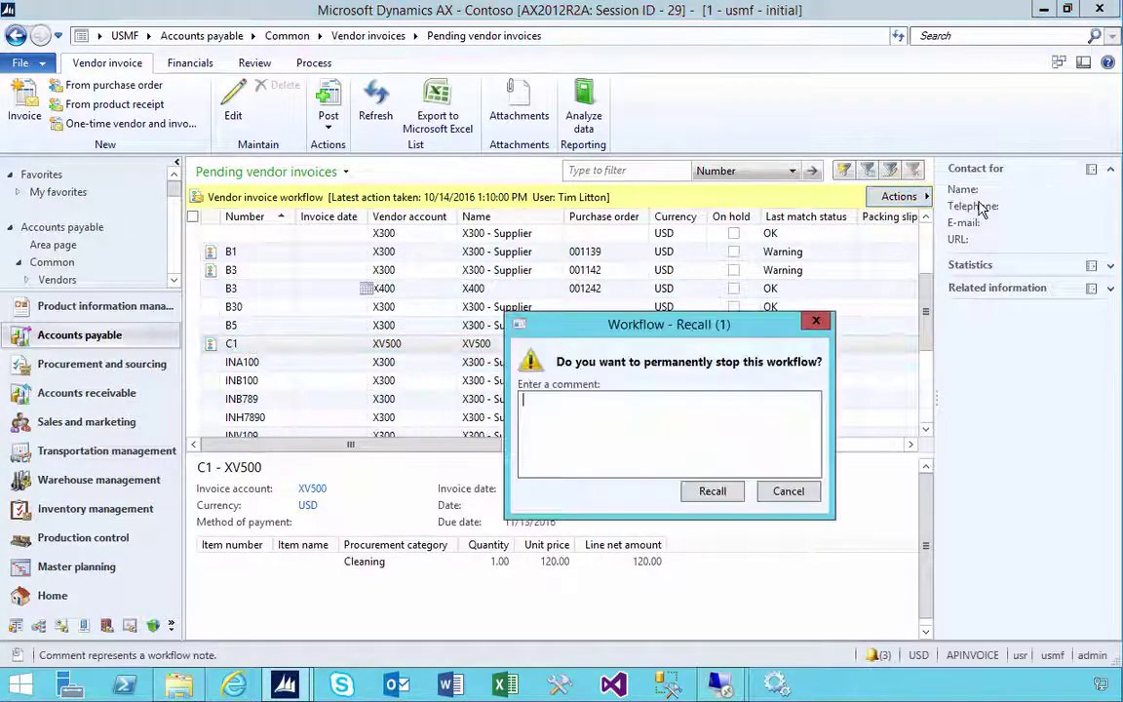
click(712, 492)
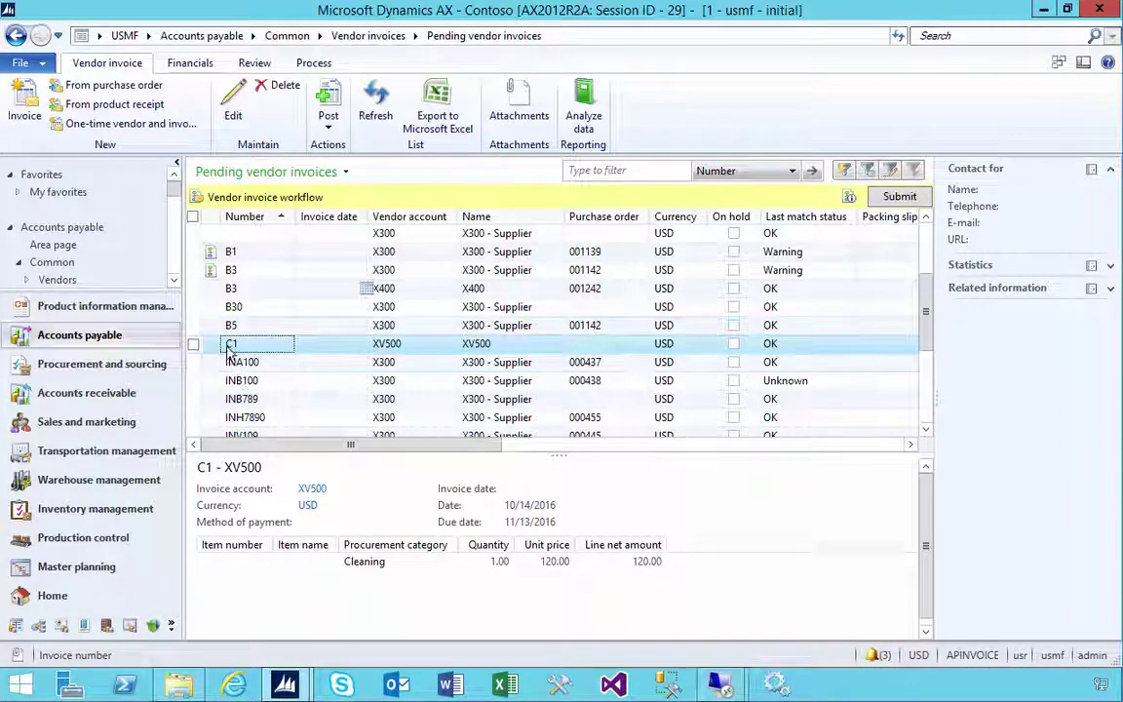
- Open invoice C1 for editing in header view and filter the requested approver lookup by the other approver's first name followed by the * wildcard
click(239, 119)
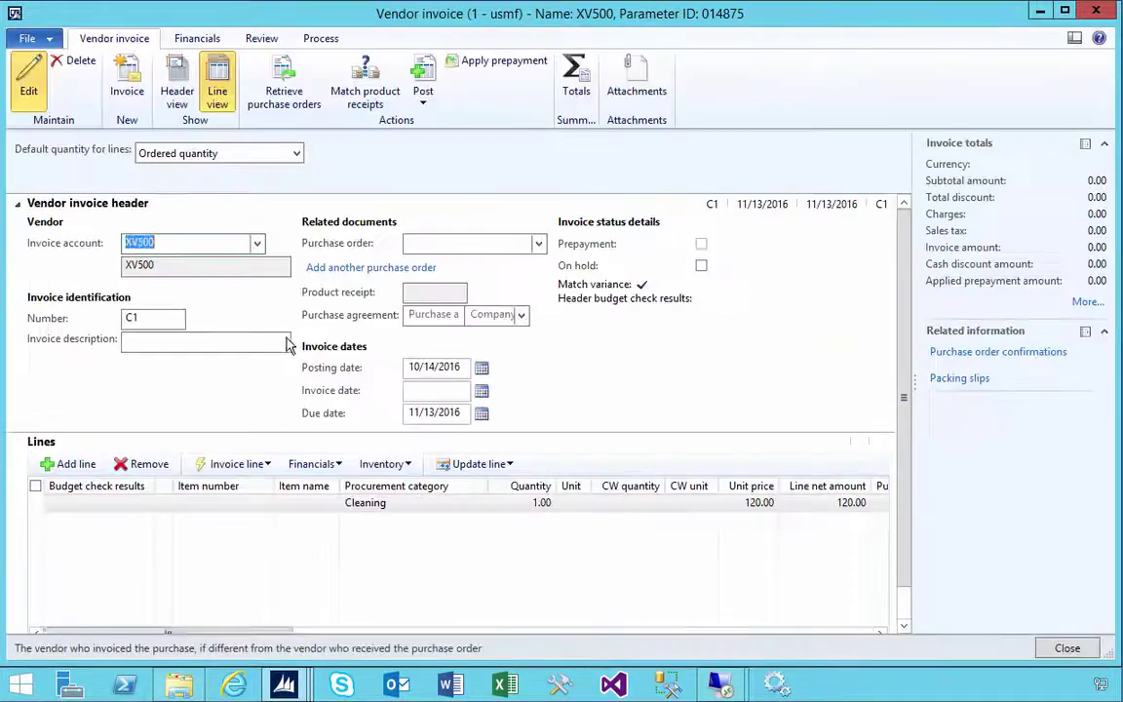
click(180, 90)
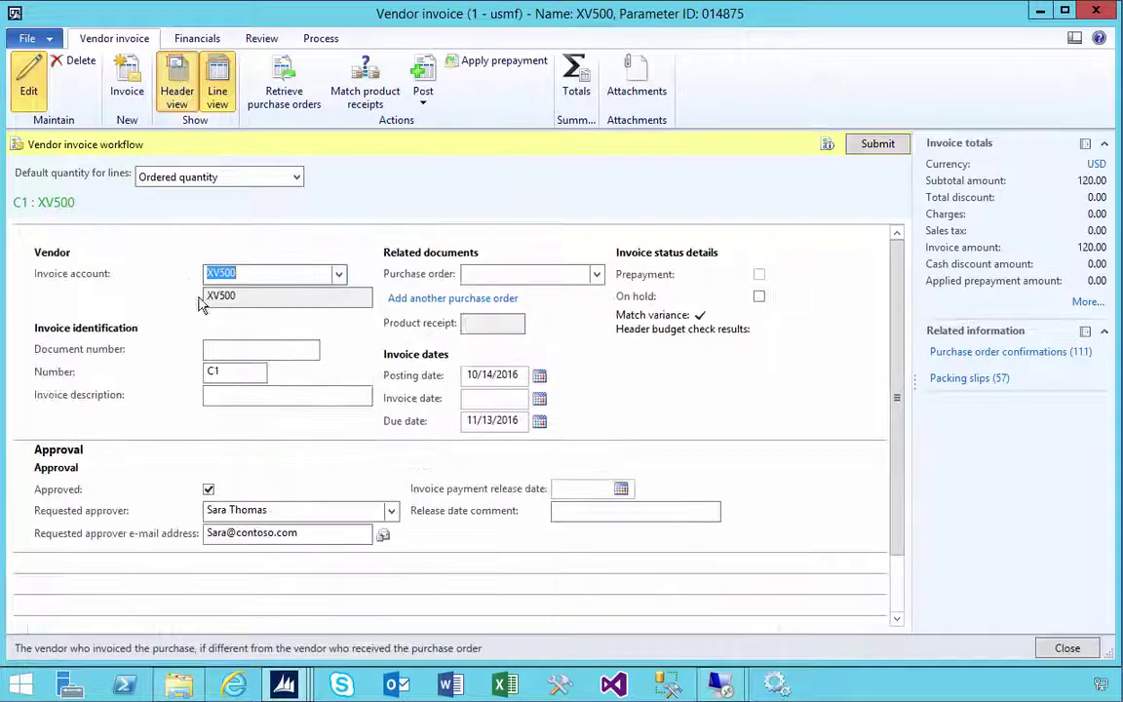
click(391, 509)
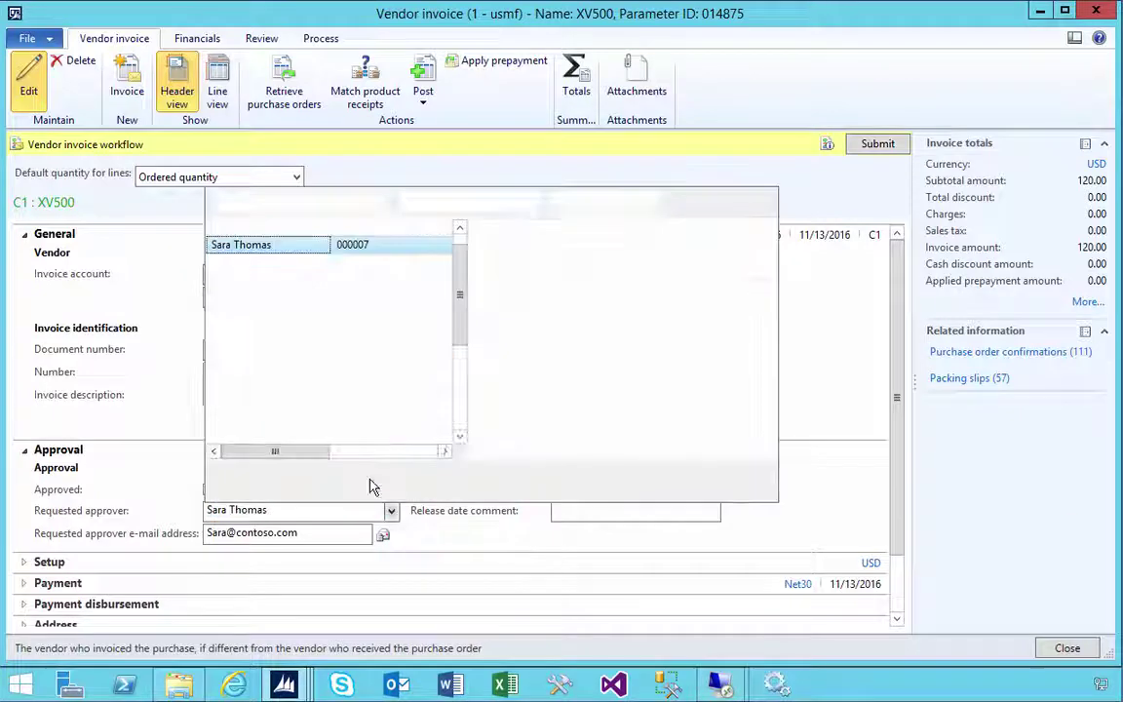
right_click(273, 342)
click(278, 381)
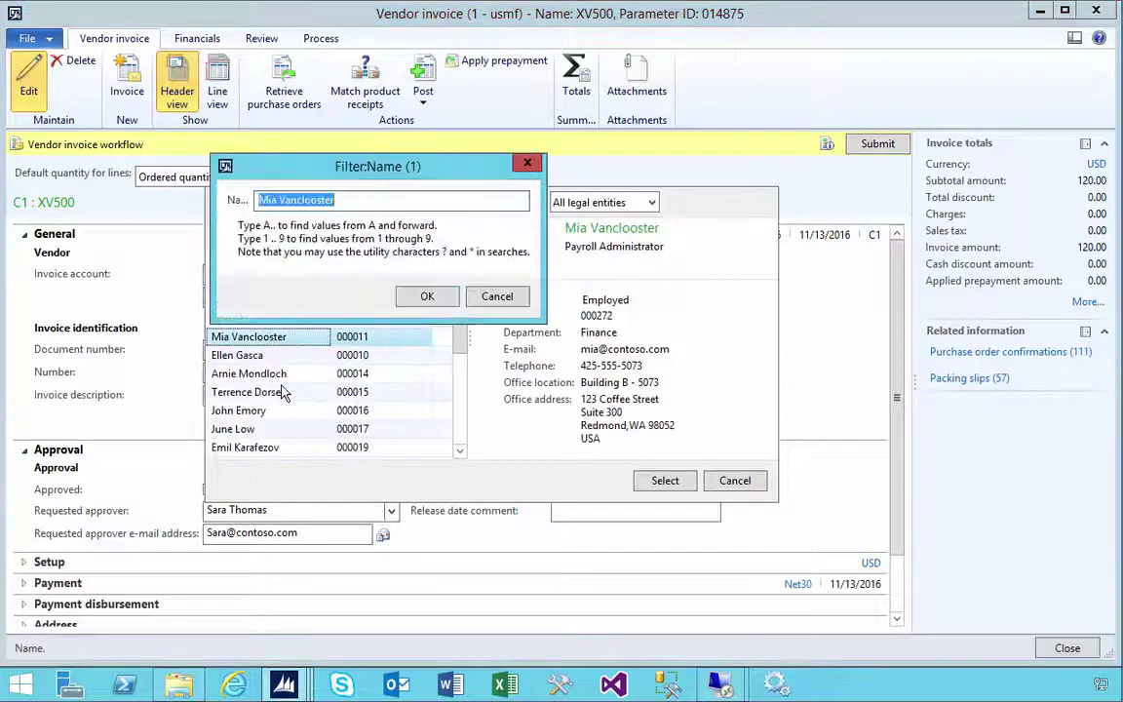
text(Alicia*)
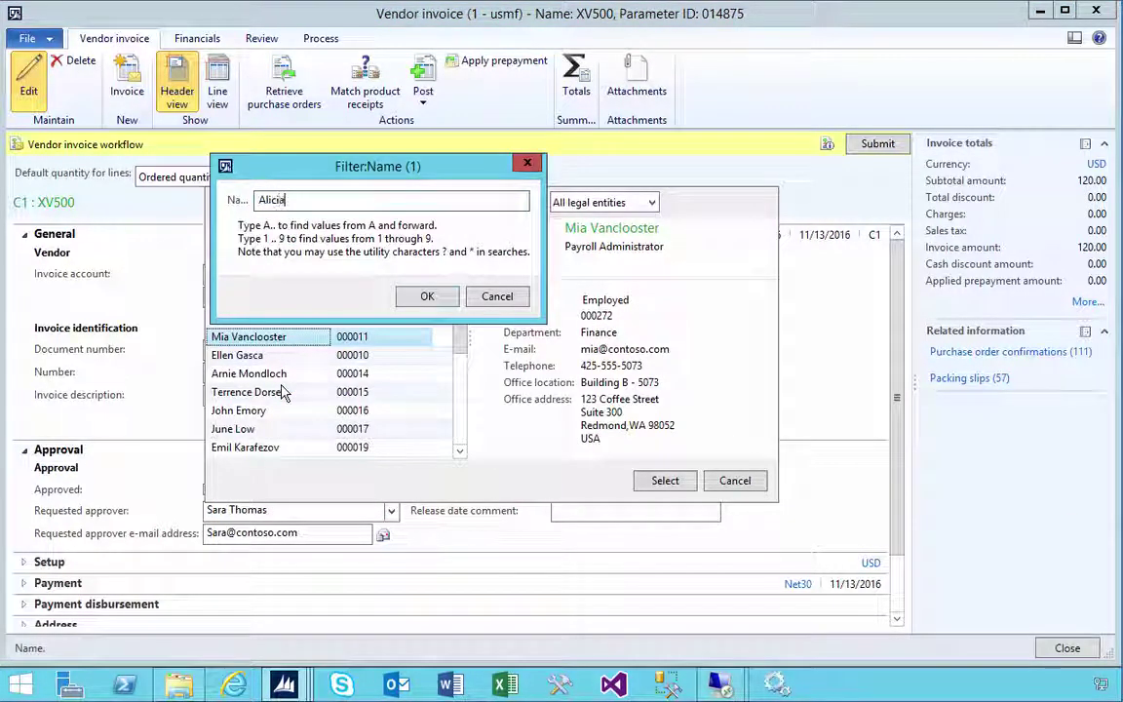
click(429, 296)
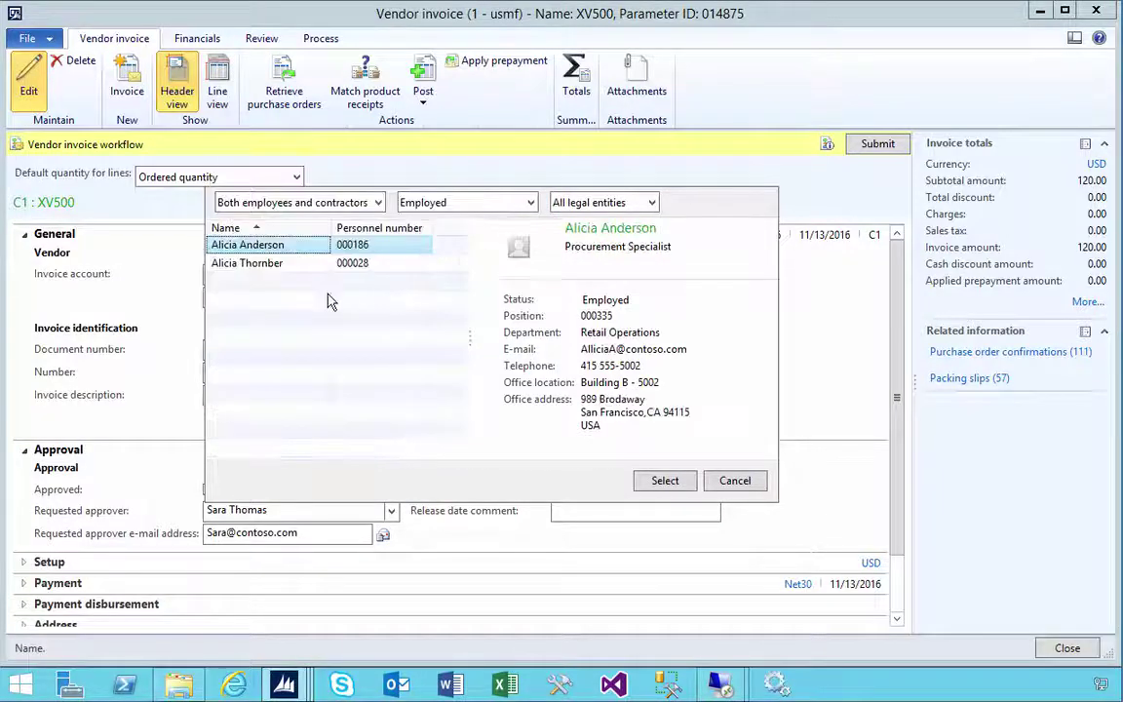
- Assign the second worker in the filtered list as invoice C1's requested approver
click(245, 265)
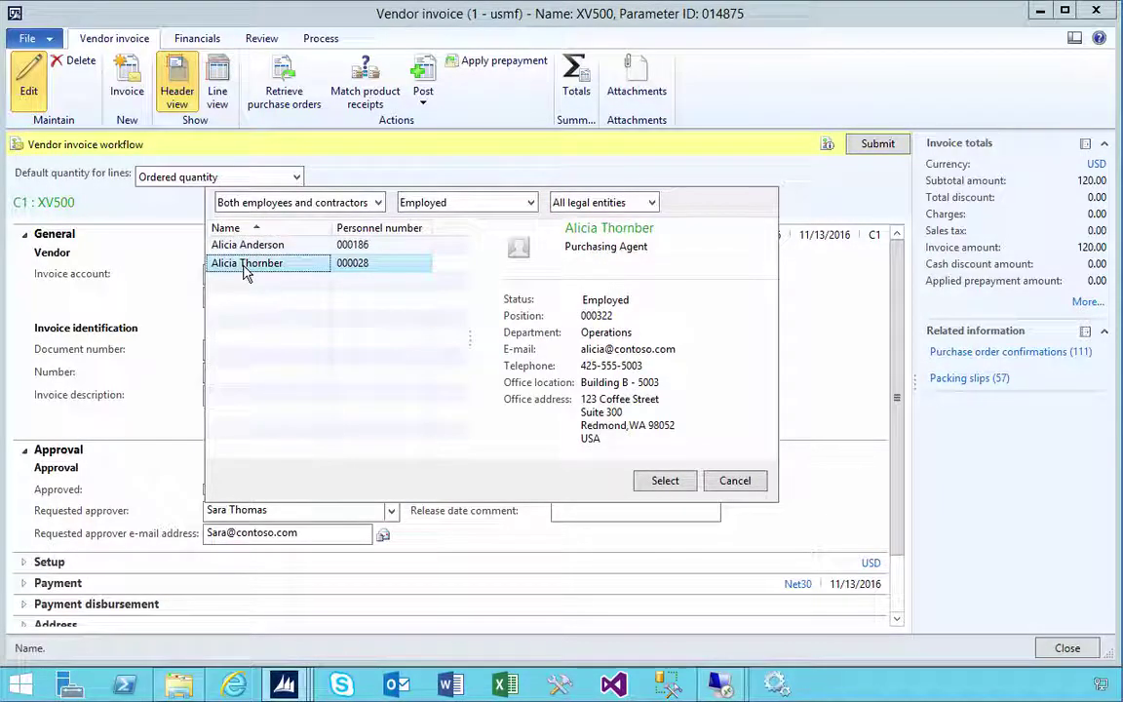
click(664, 480)
click(352, 531)
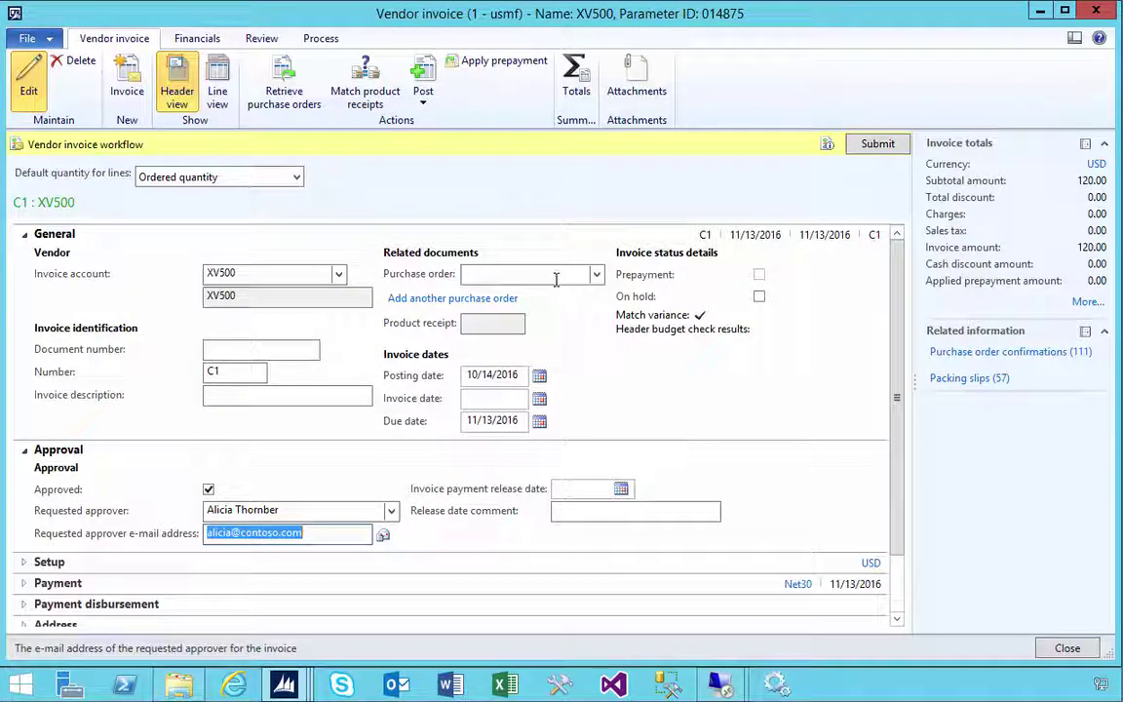
- Resubmit invoice C1 to the vendor invoice workflow with no comment and close its form
click(880, 144)
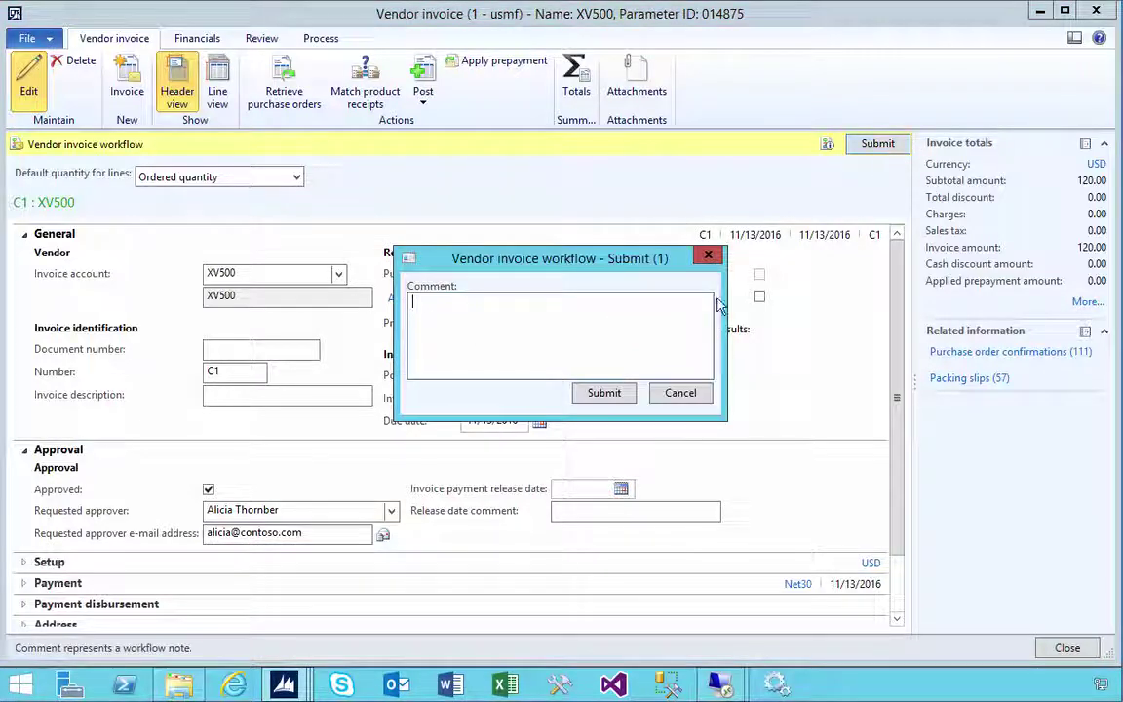
click(604, 394)
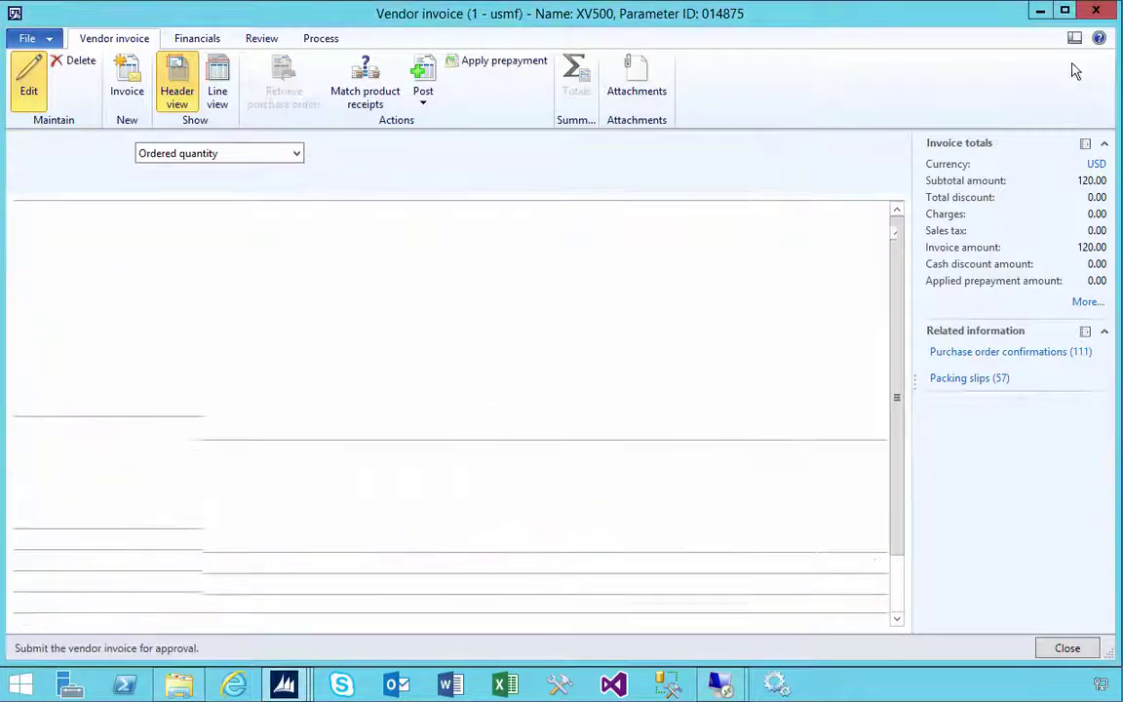
click(1096, 13)
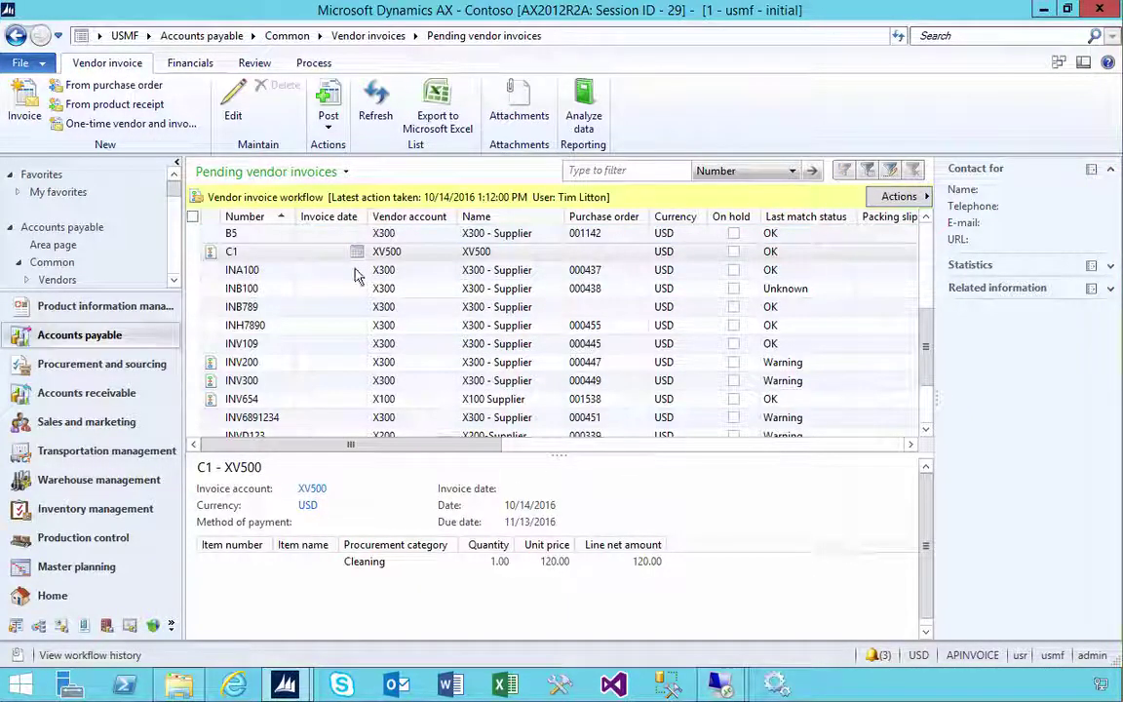
- View invoice C1's workflow history and compare the canceled instance with the pending one and its assigned user
click(896, 196)
click(1004, 224)
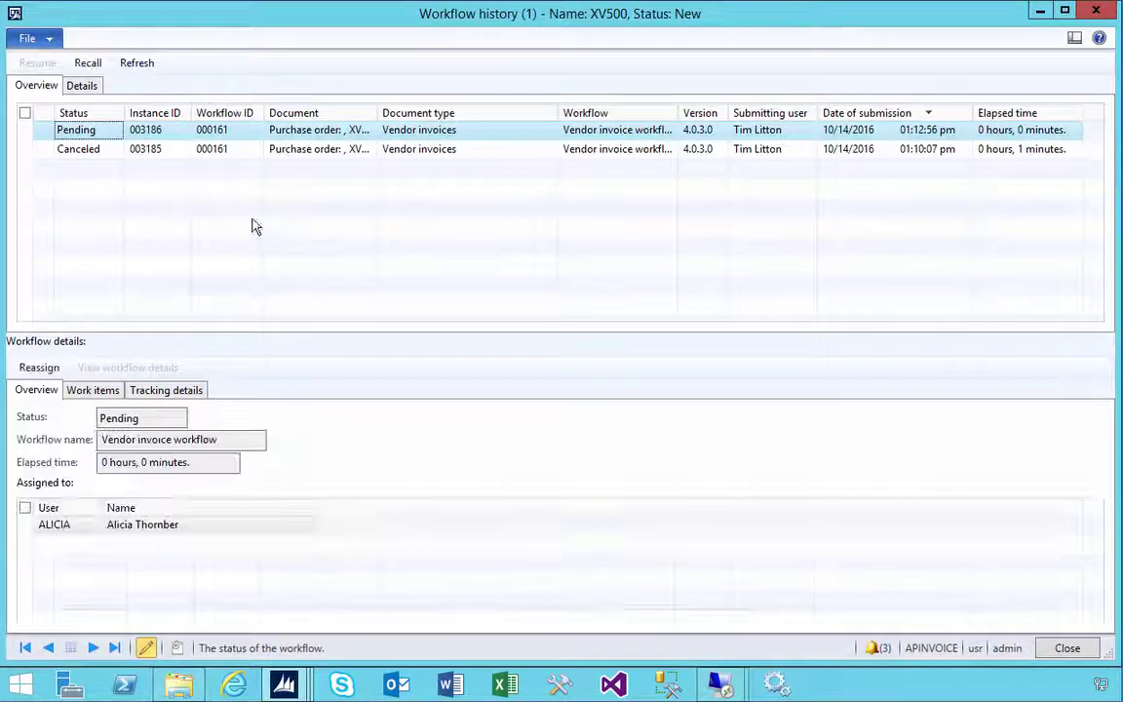
click(92, 153)
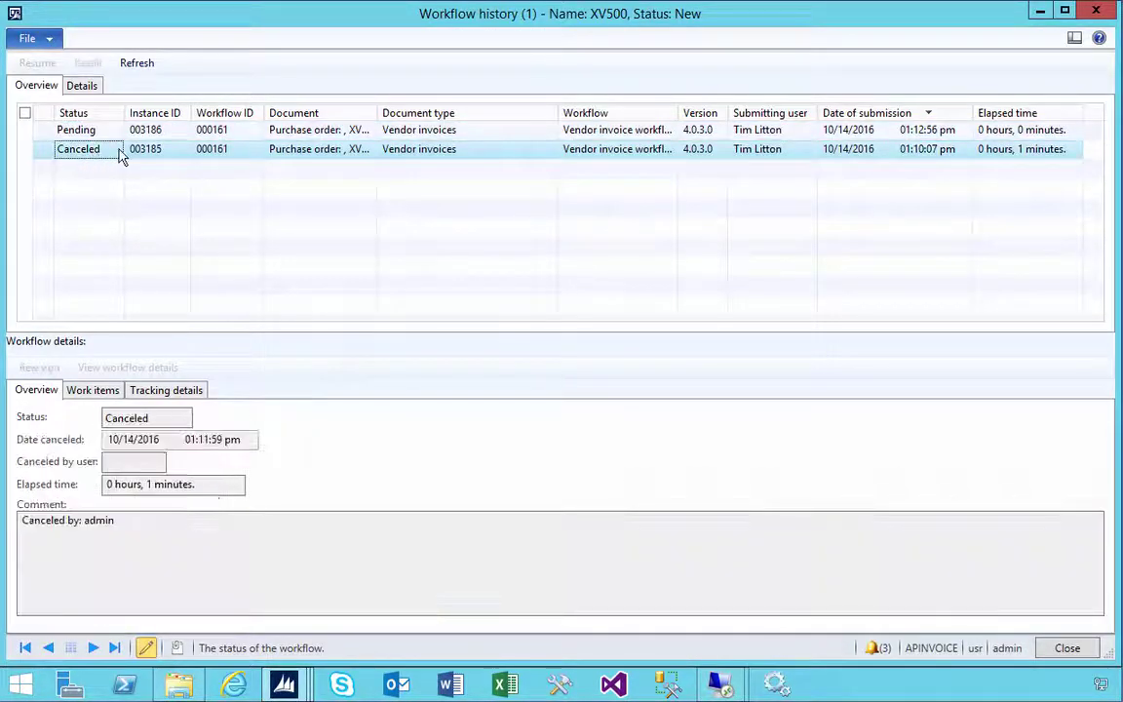
click(101, 134)
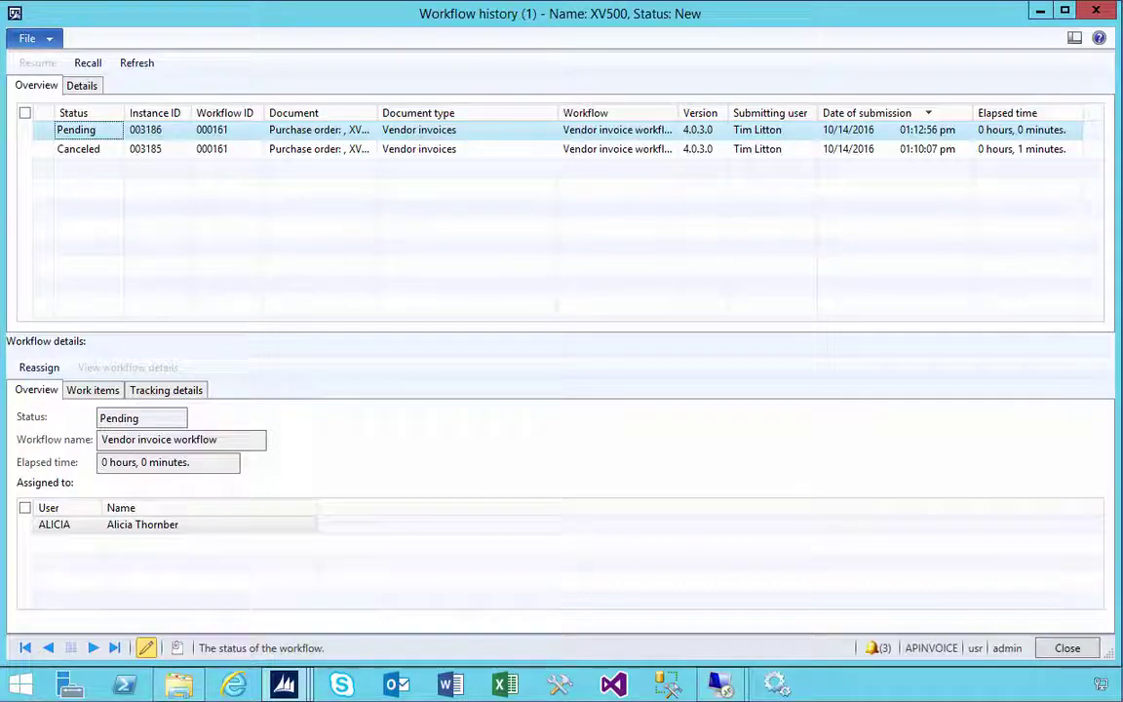
click(1099, 13)
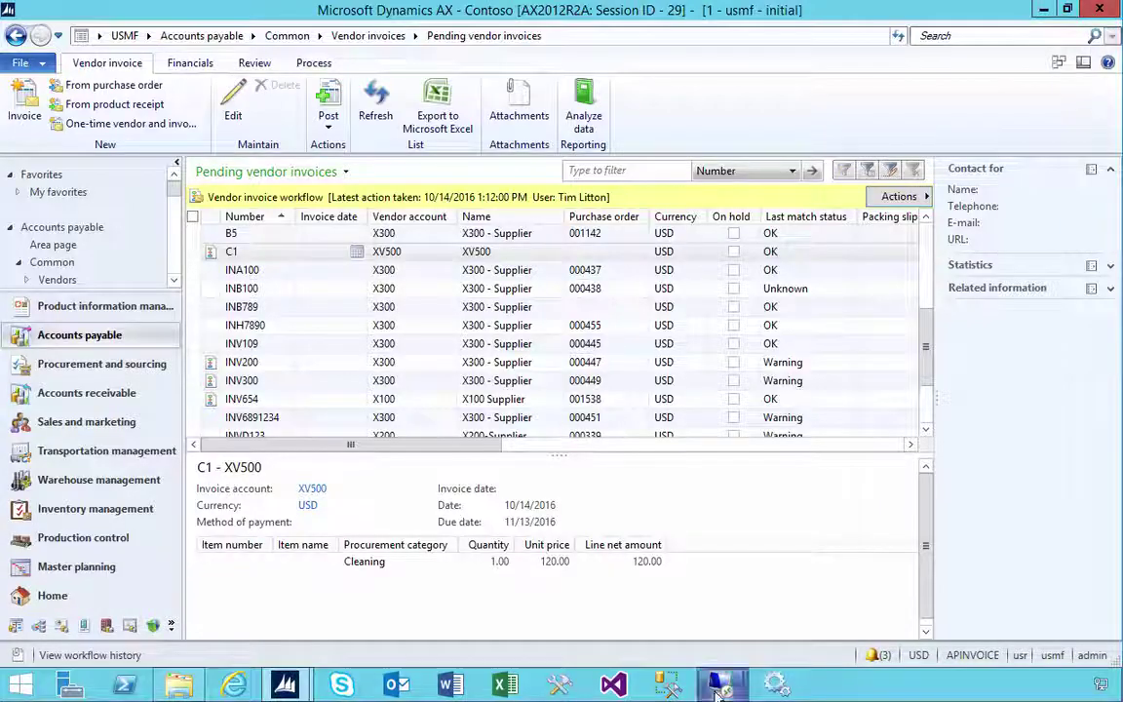
- Switch to the new approver's remote session, refresh the role center and preview the Please approve work item
mouse_move(721, 682)
click(640, 609)
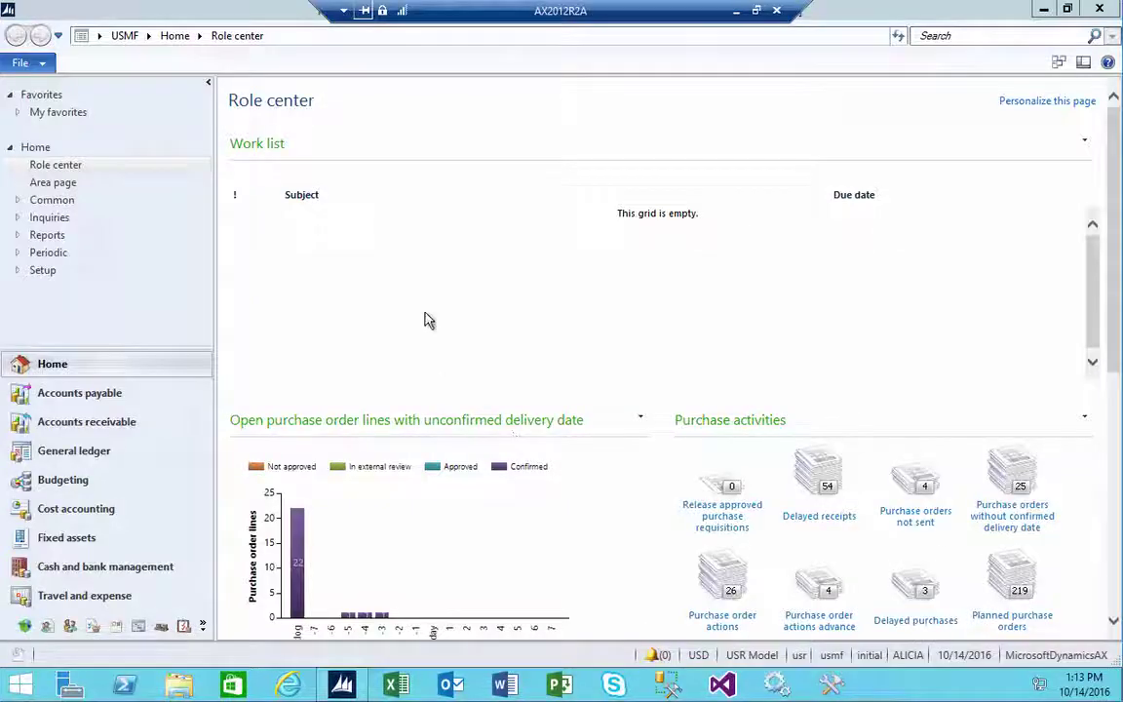
click(898, 37)
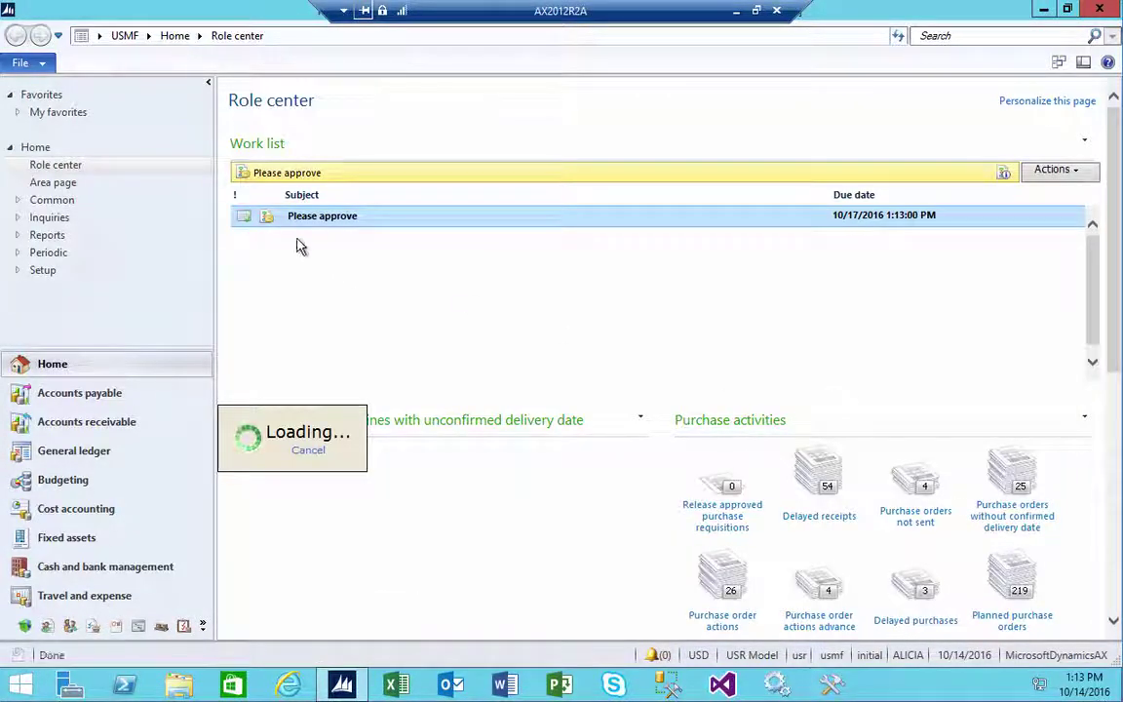
click(1062, 170)
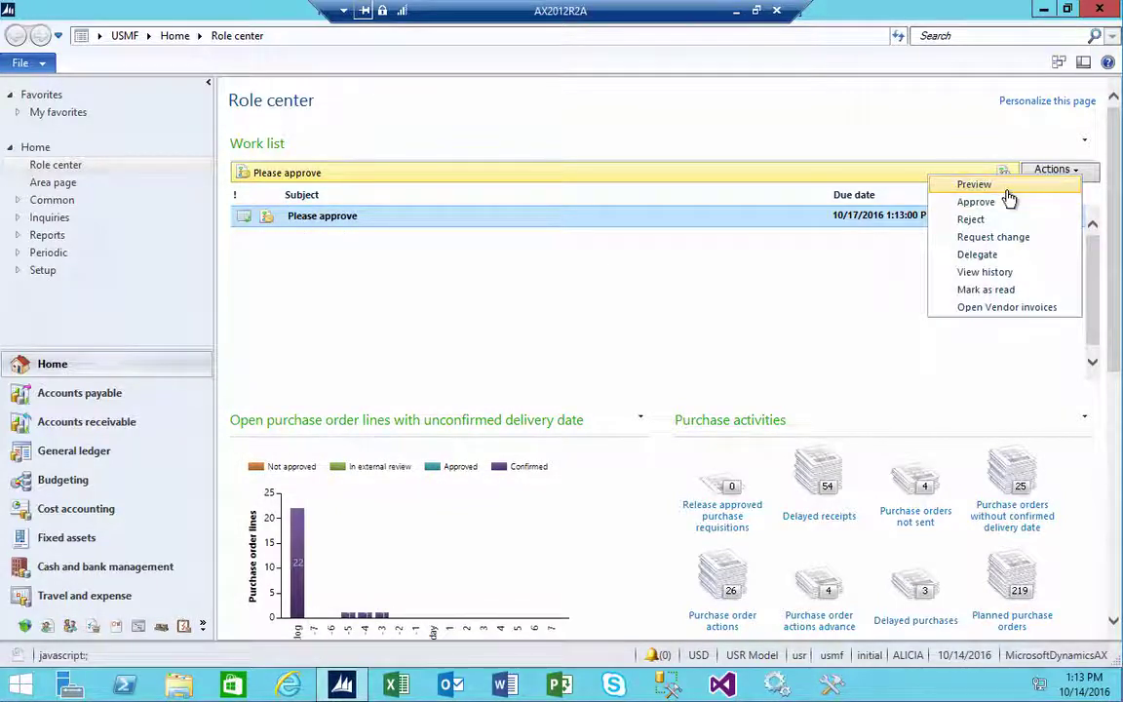
click(975, 184)
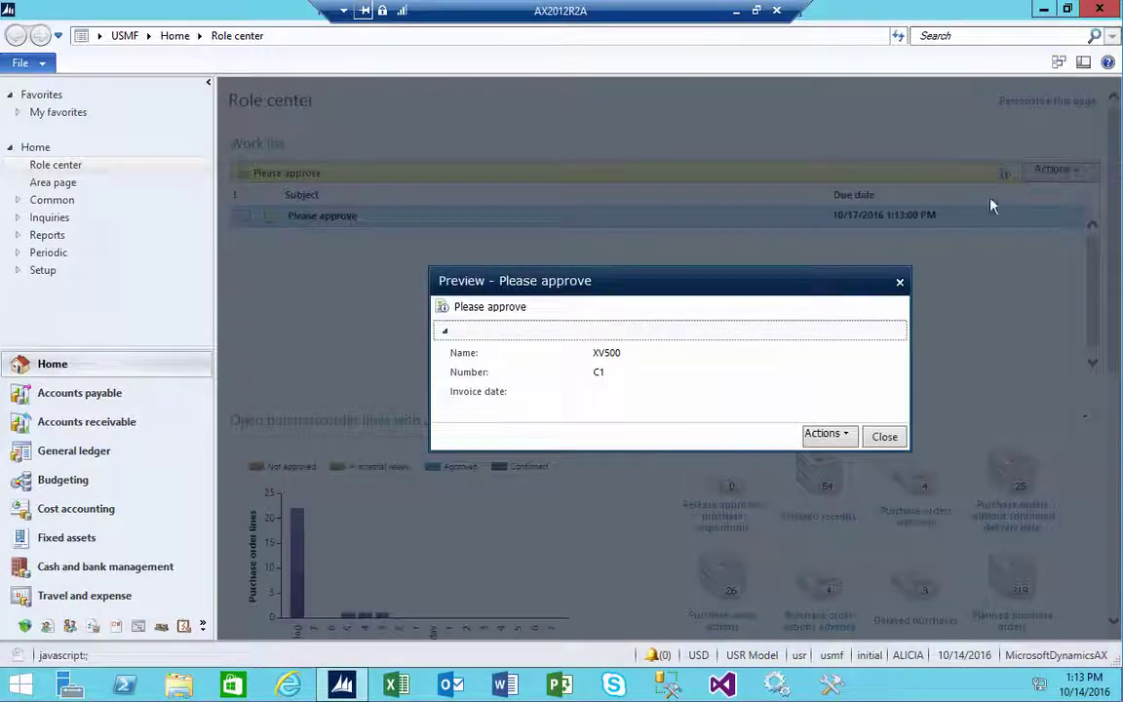
click(899, 283)
- Approve the Please approve work item for invoice C1 from the role center's work list
click(1052, 181)
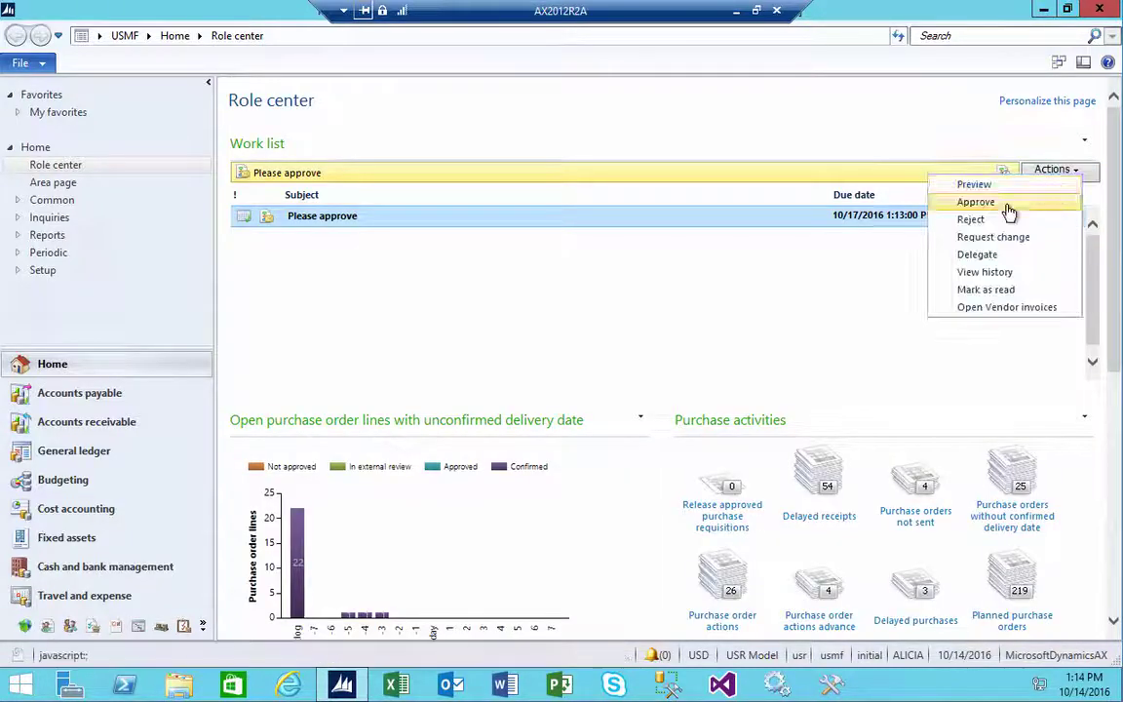
click(1008, 207)
click(820, 416)
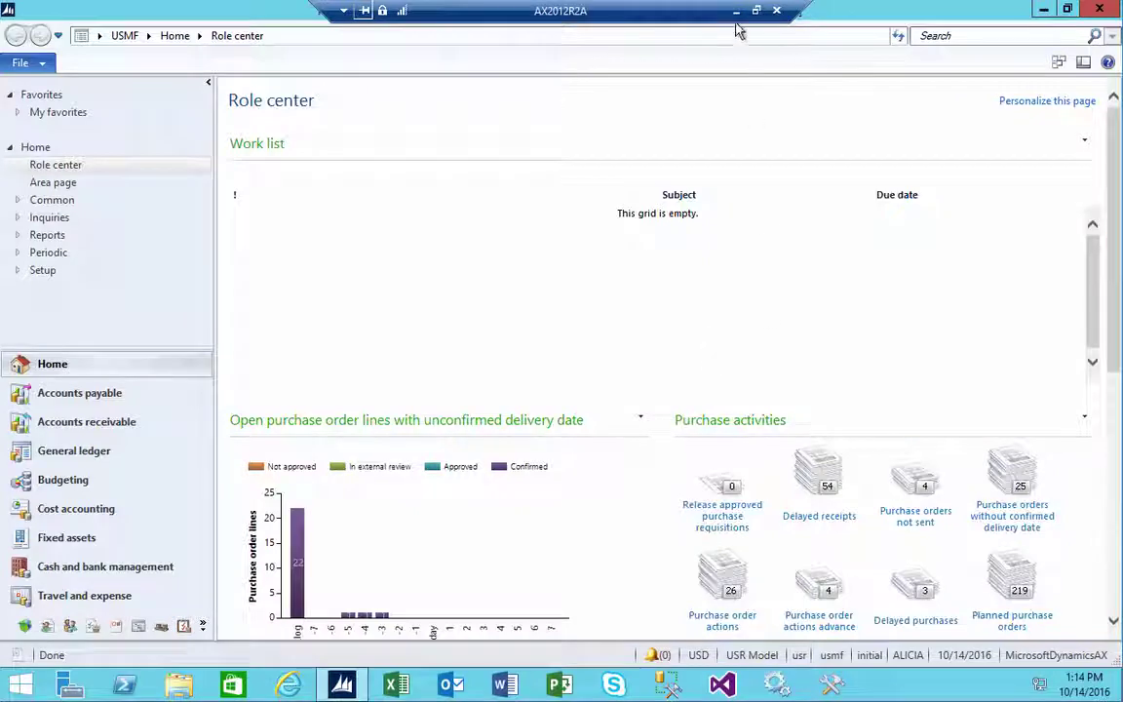
- Return to the admin session, refresh the pending vendor invoices and check the list for invoice C1
click(736, 9)
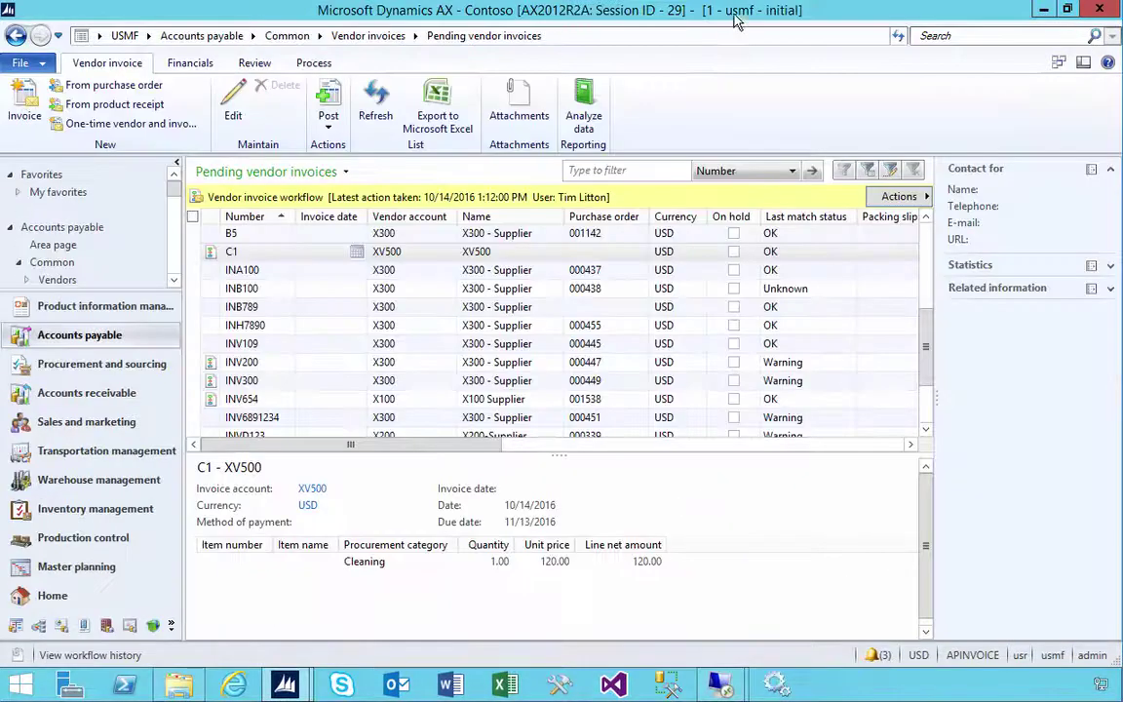
click(372, 115)
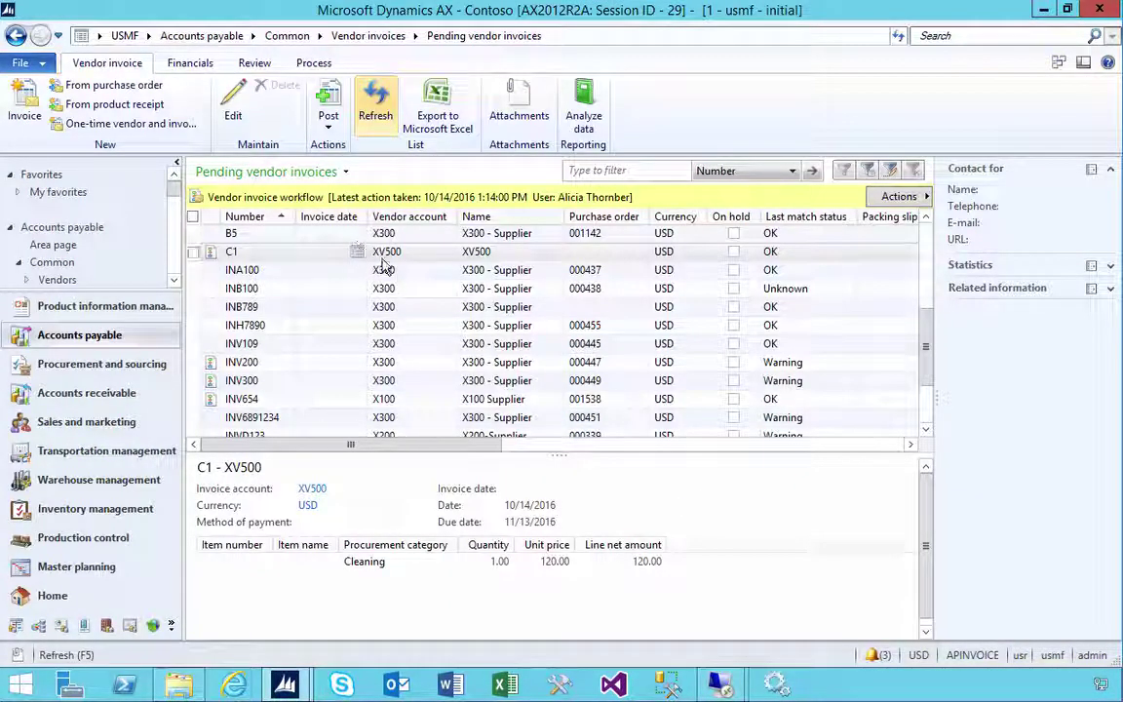
click(370, 255)
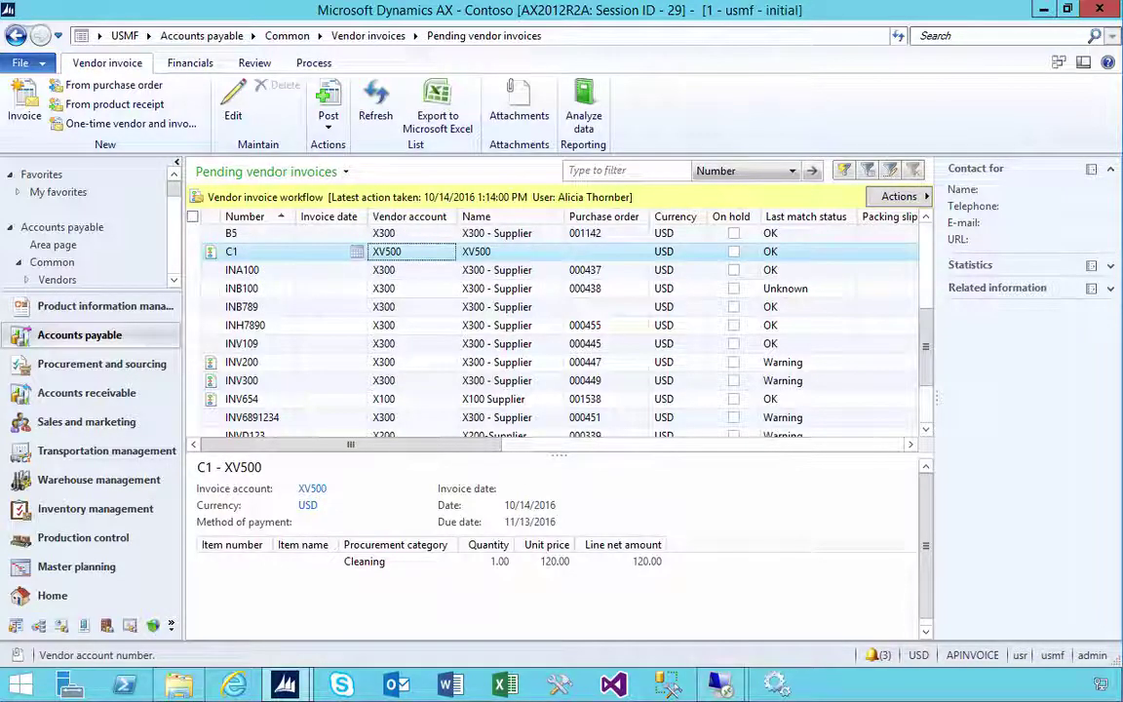
key(F5)
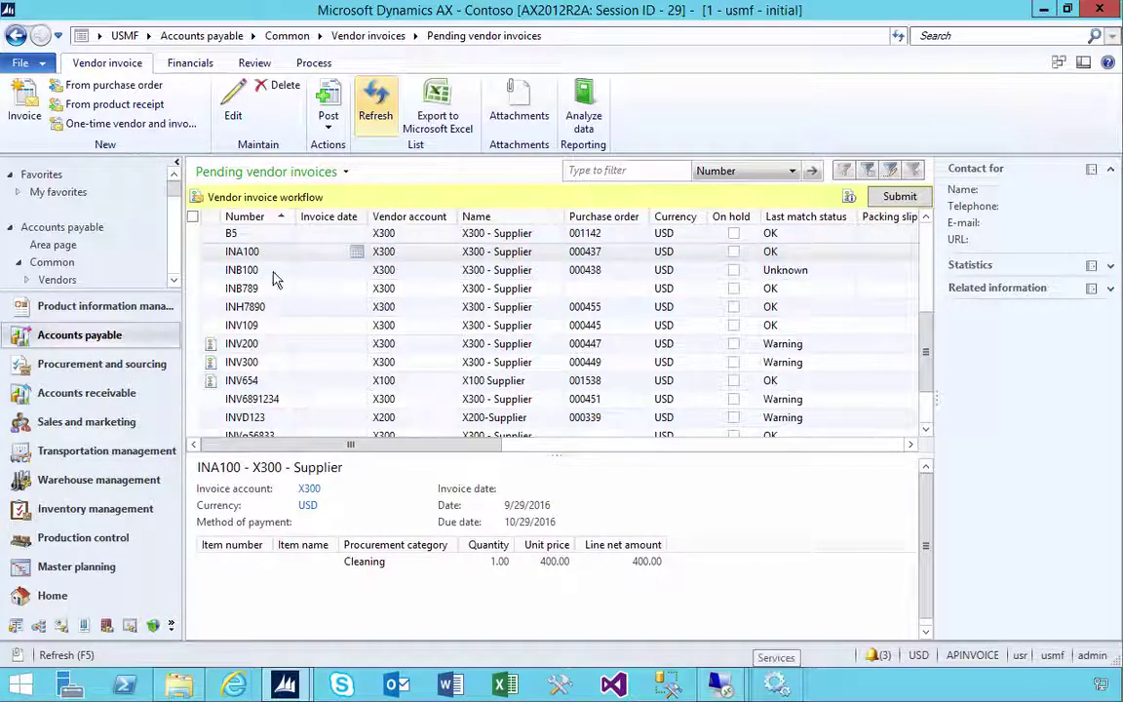
scroll(274, 293, up, 5)
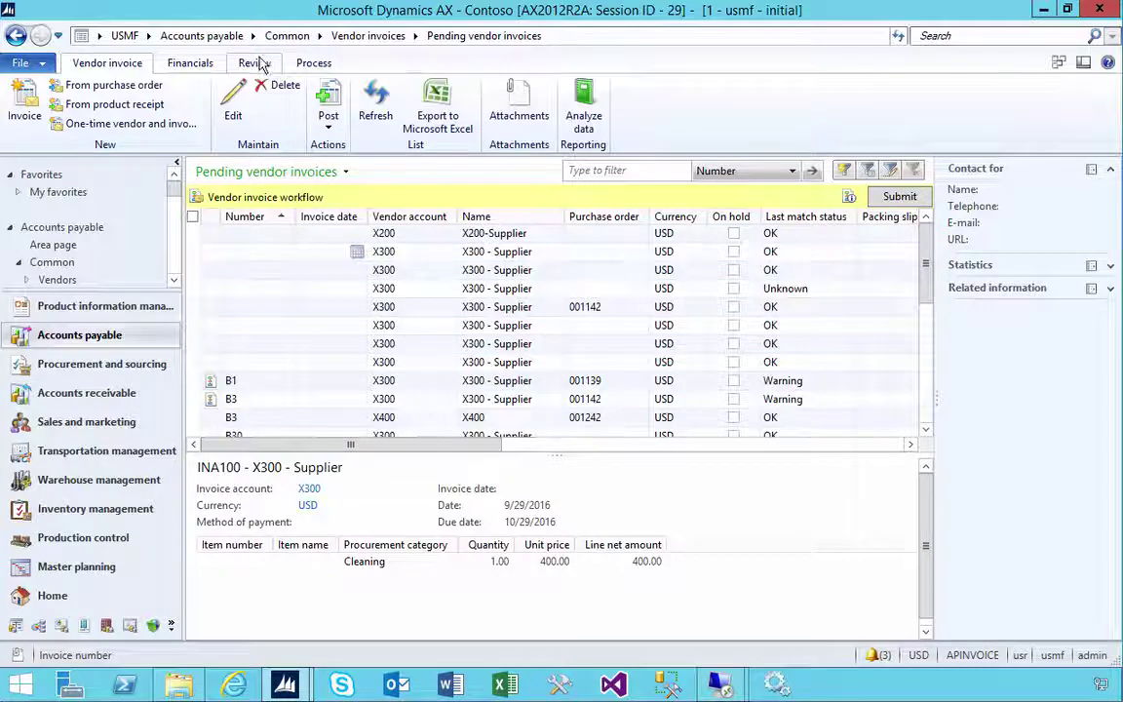
scroll(293, 361, down, 3)
scroll(292, 322, up, 2)
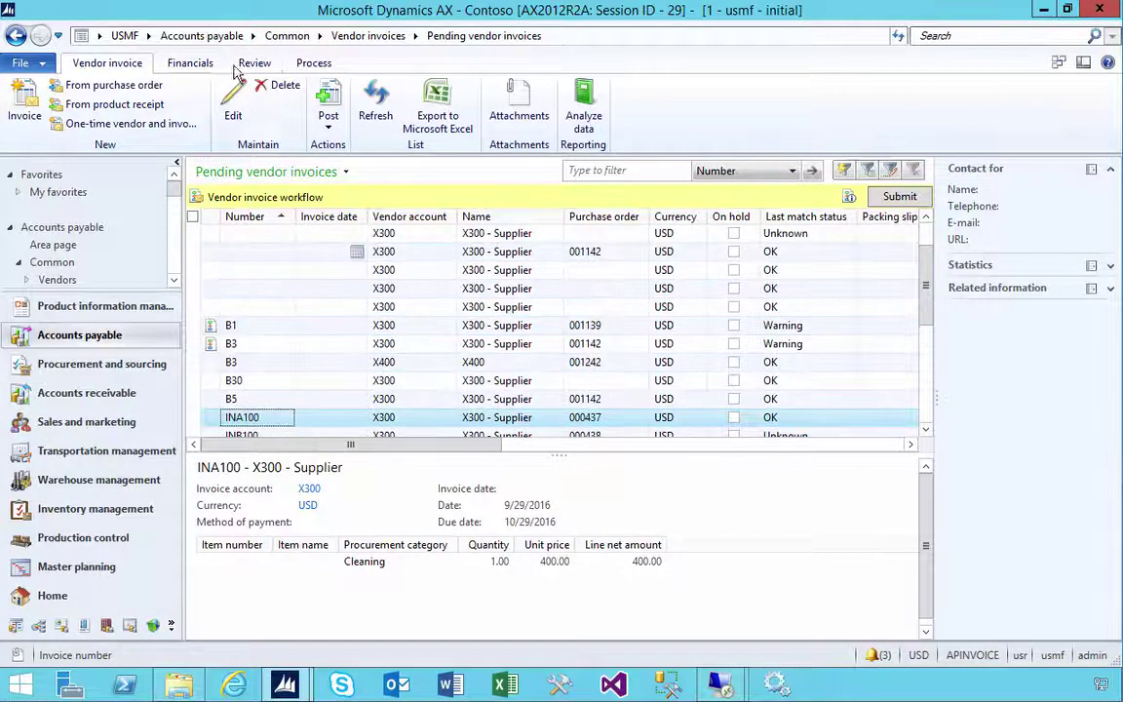
- Open the open vendor invoices list in Accounts payable and filter it by vendor account XV500
click(210, 36)
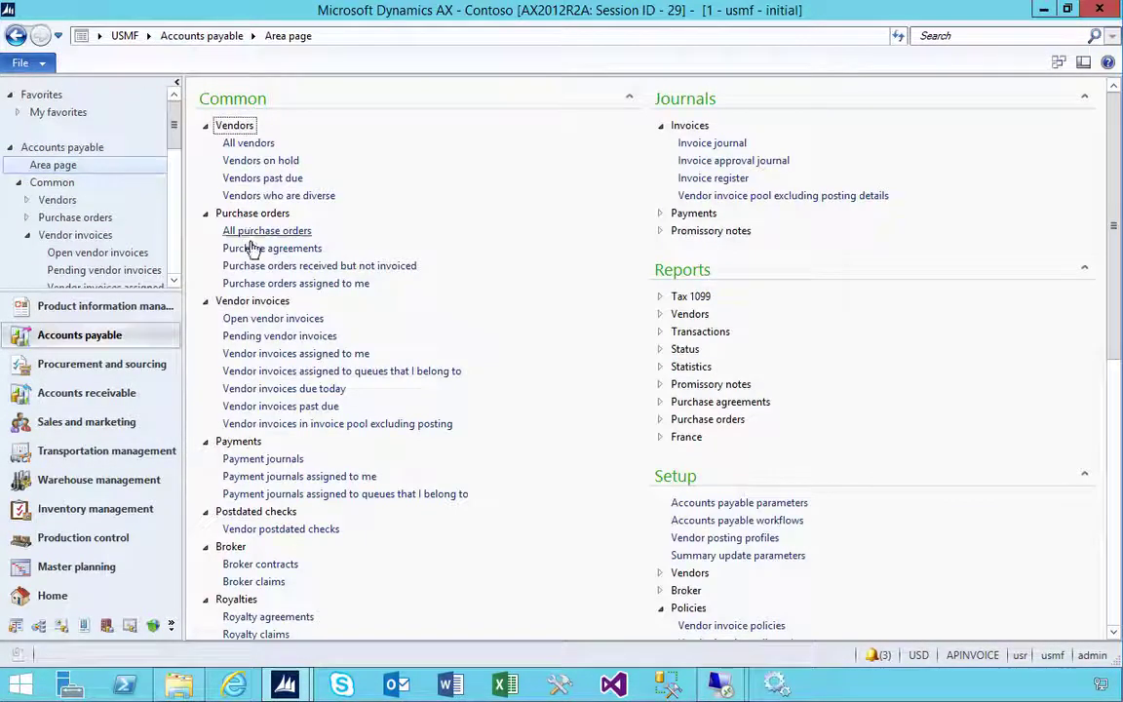
click(263, 318)
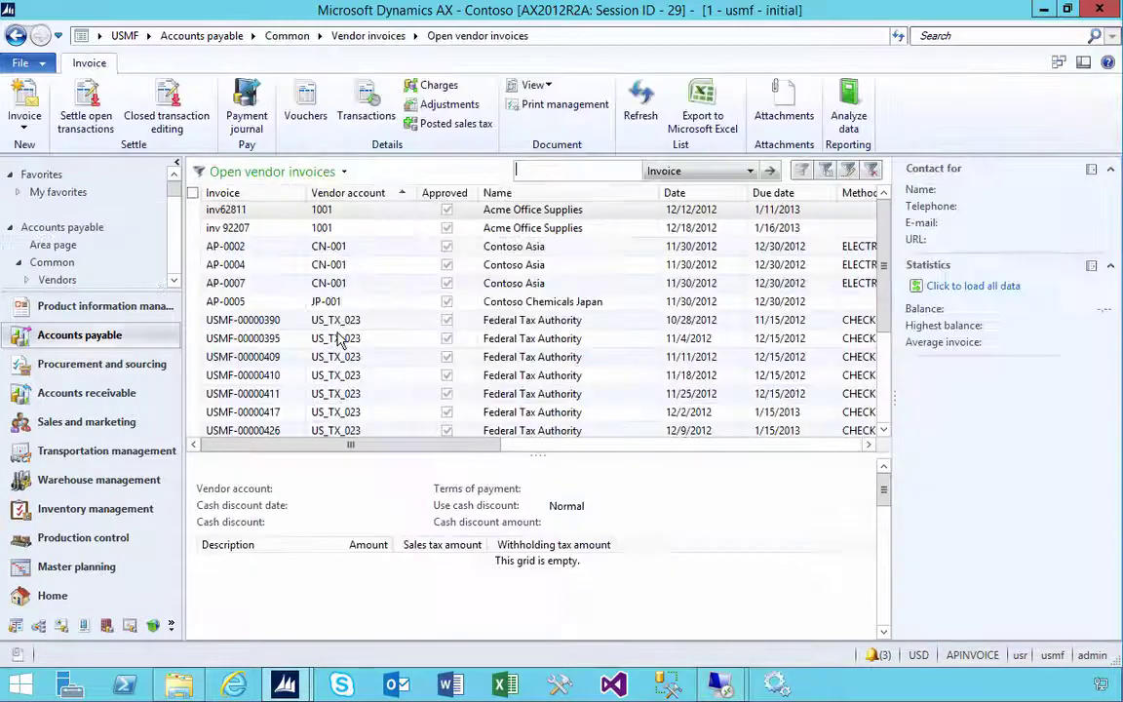
right_click(341, 357)
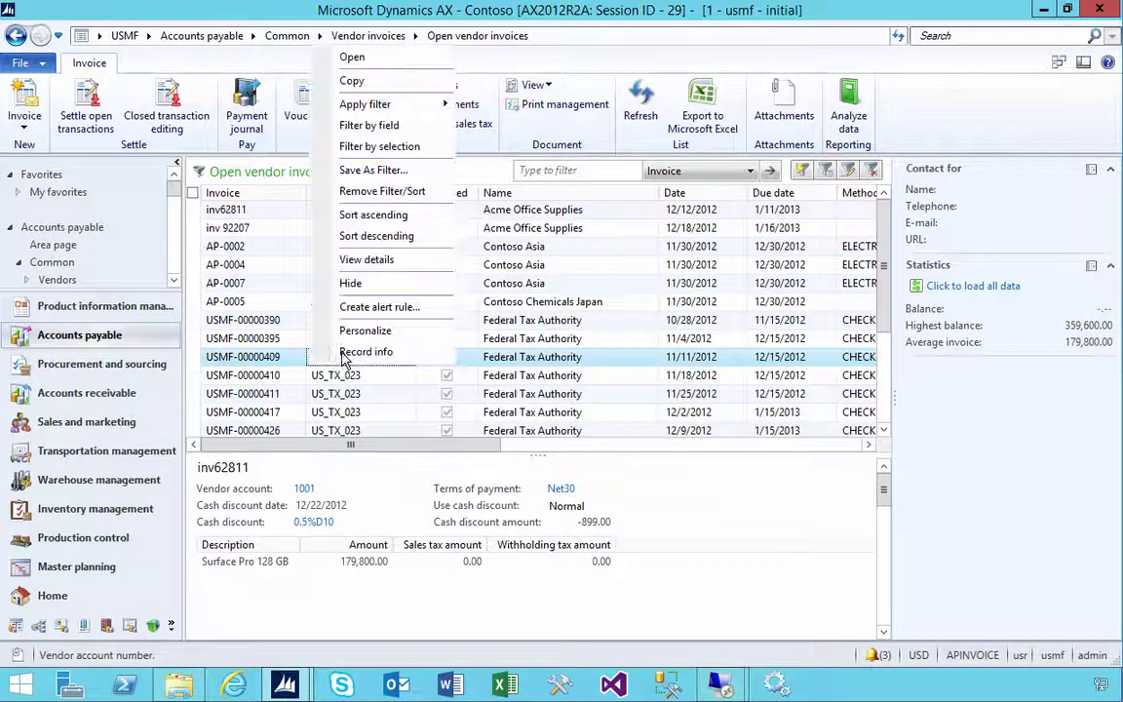
click(365, 126)
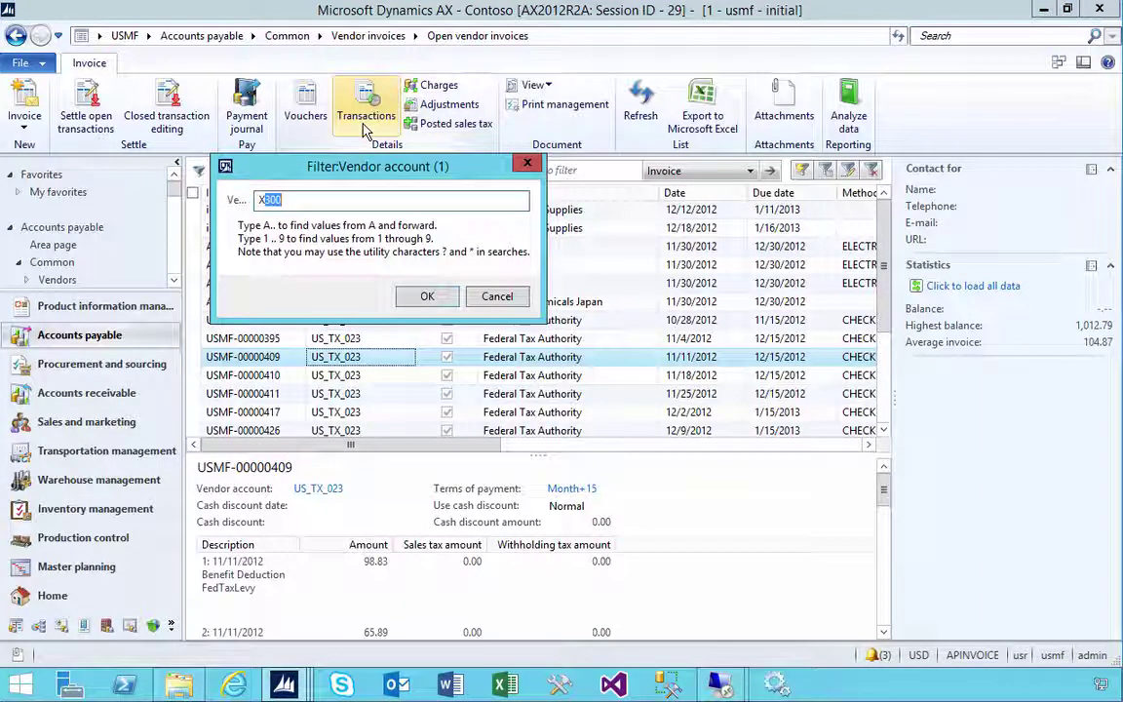
text(XV500)
key(Return)
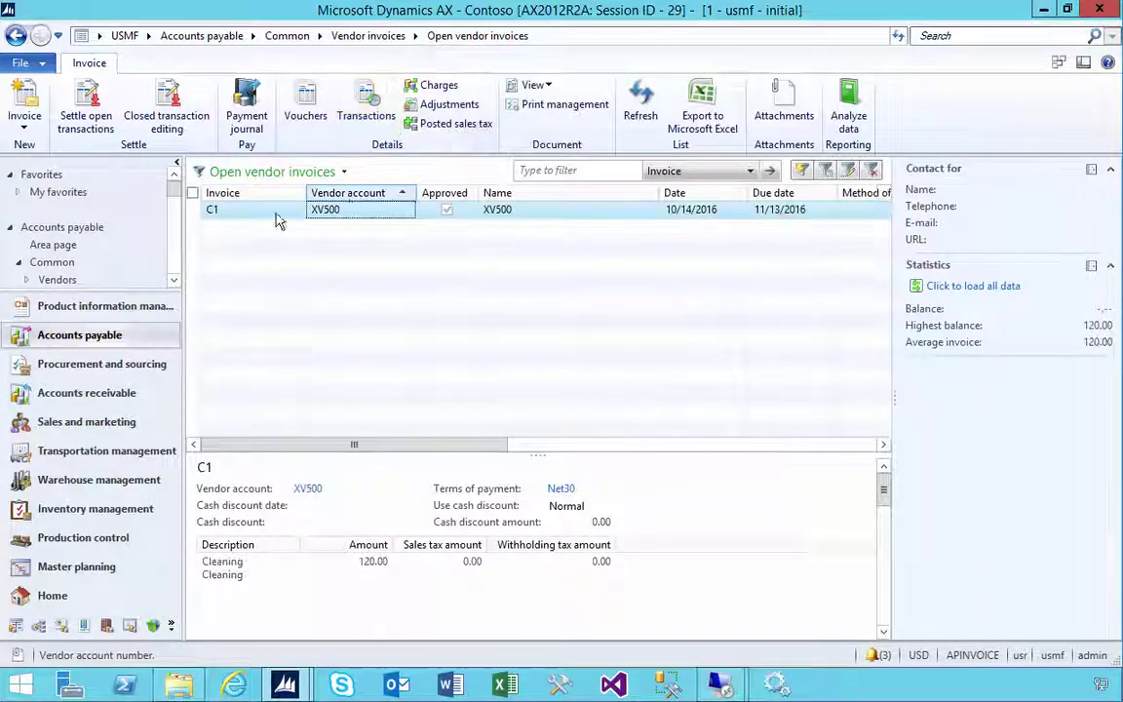
- Open version 4.0.3.0 of the Vendor invoice workflow, ID 000161, for editing from the Accounts payable workflows
click(204, 35)
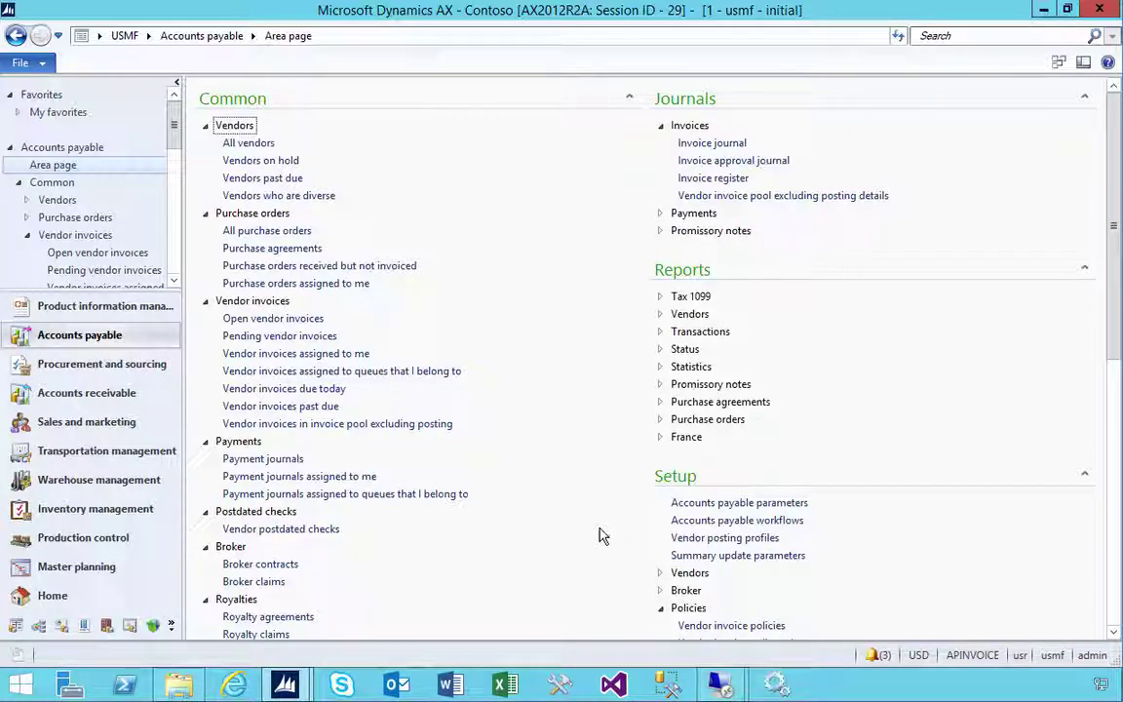
click(689, 527)
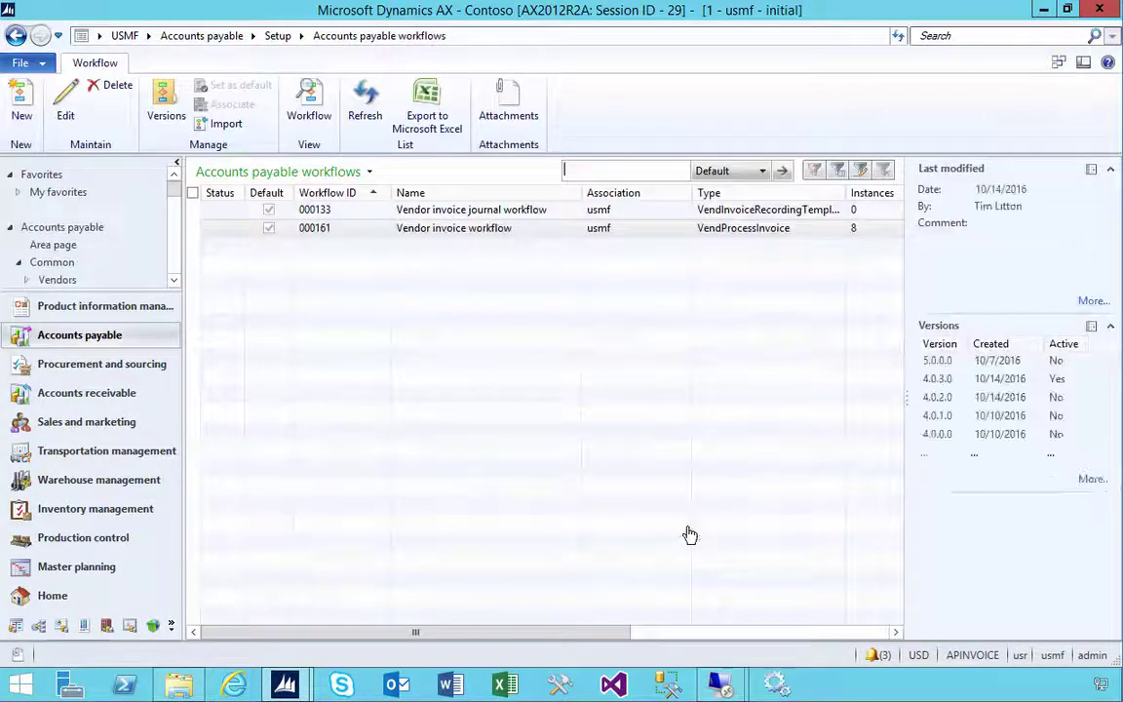
click(366, 230)
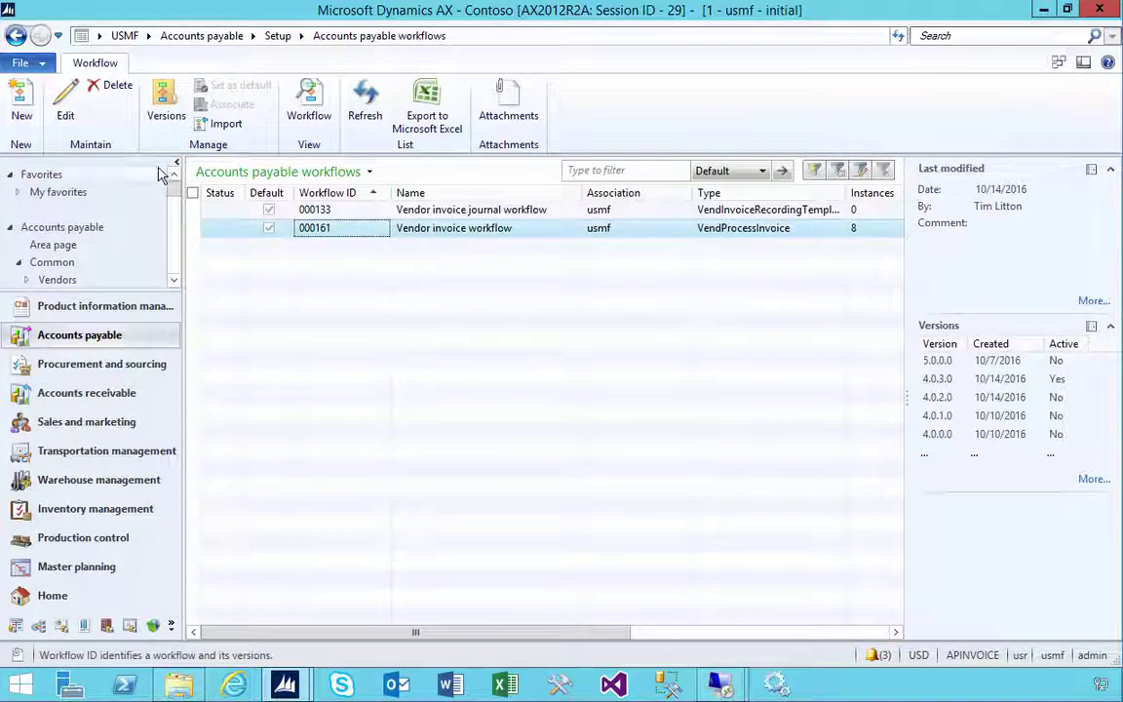
click(166, 115)
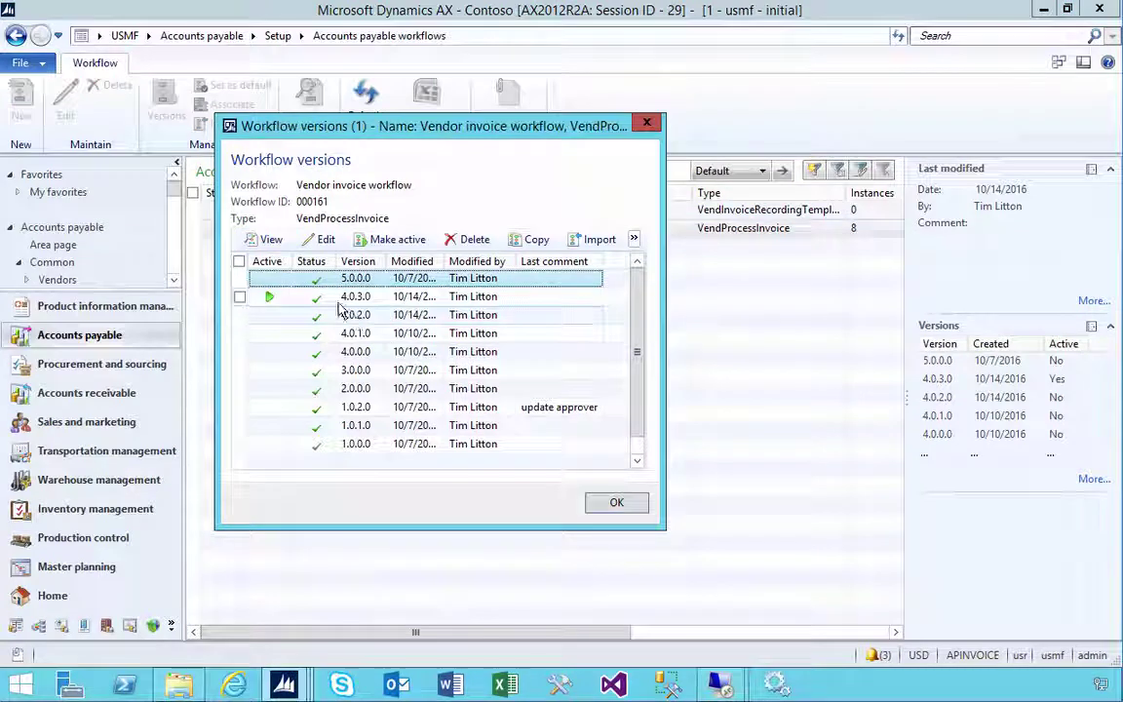
click(347, 300)
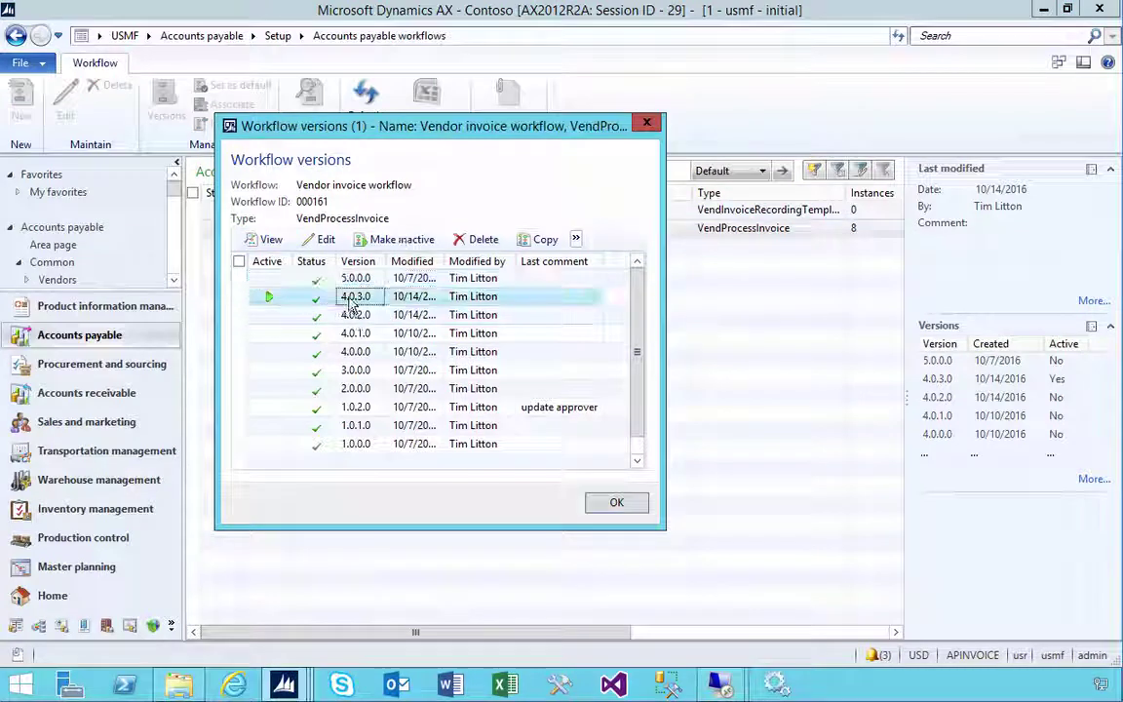
click(318, 244)
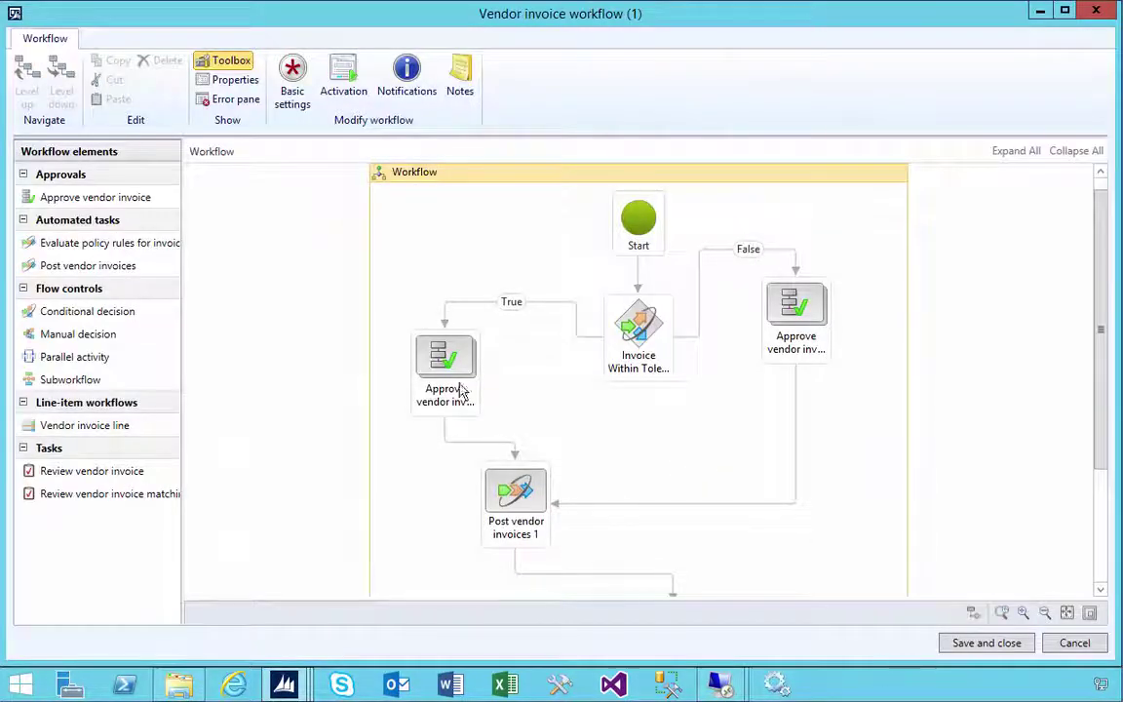
- Review the assignment type and role-based participant settings of Step 1 in the True branch's vendor invoice approval, and close its properties
click(451, 366)
double_click(448, 363)
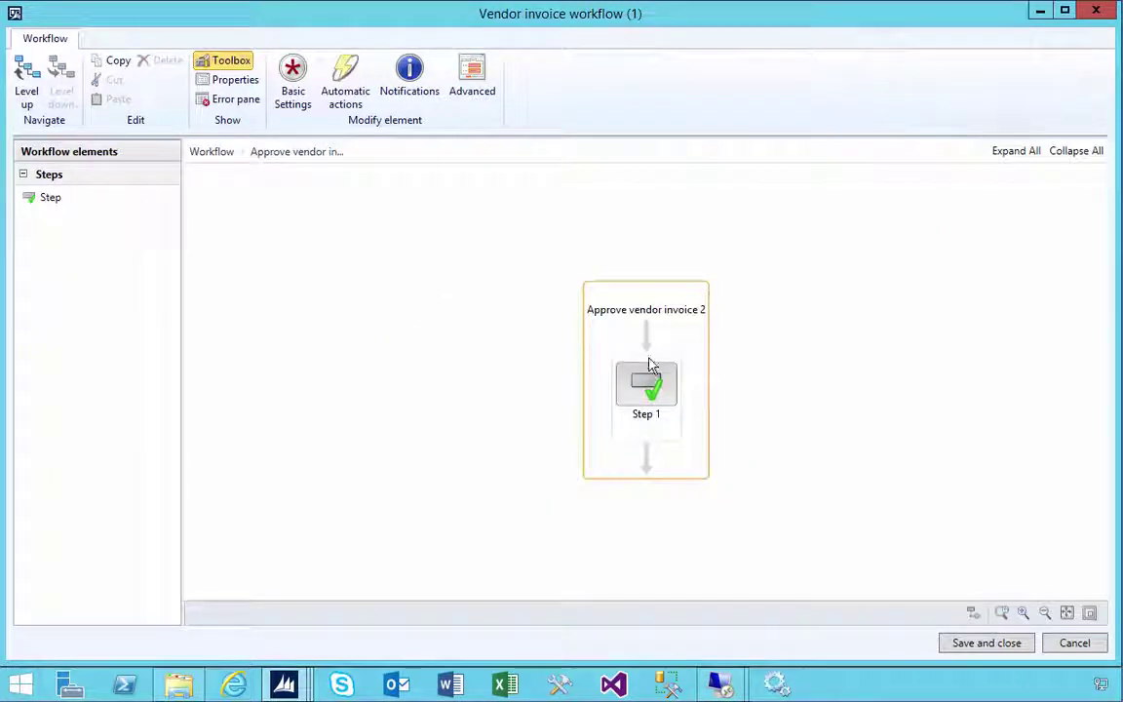
click(667, 395)
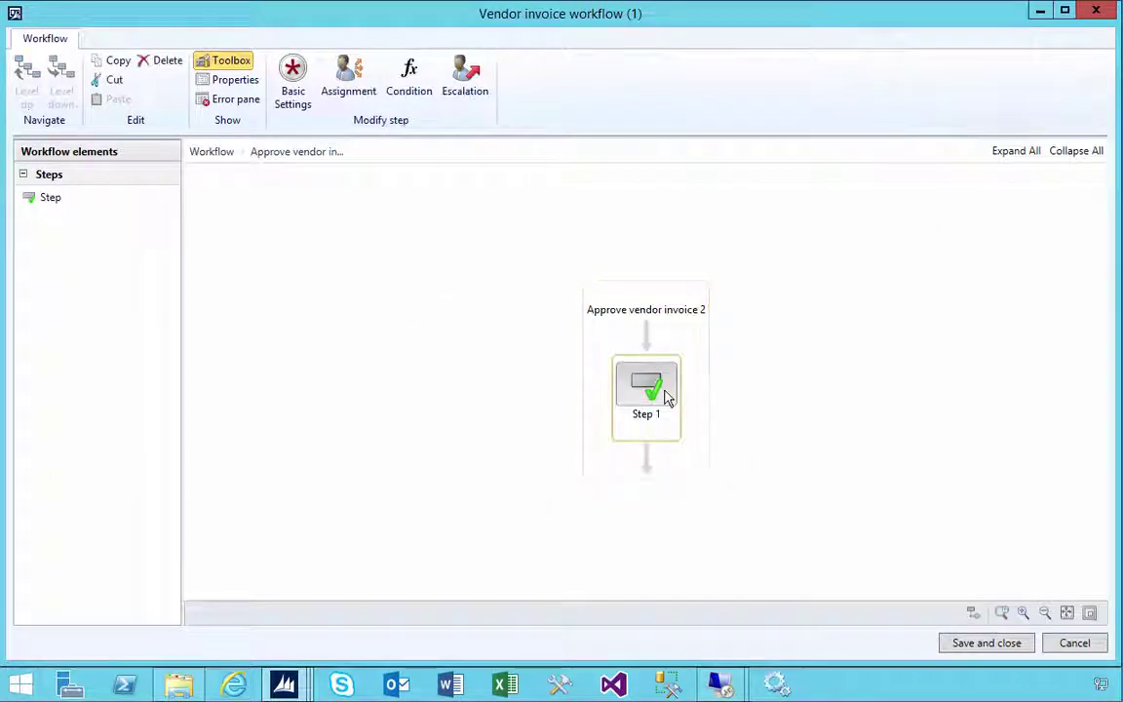
click(353, 94)
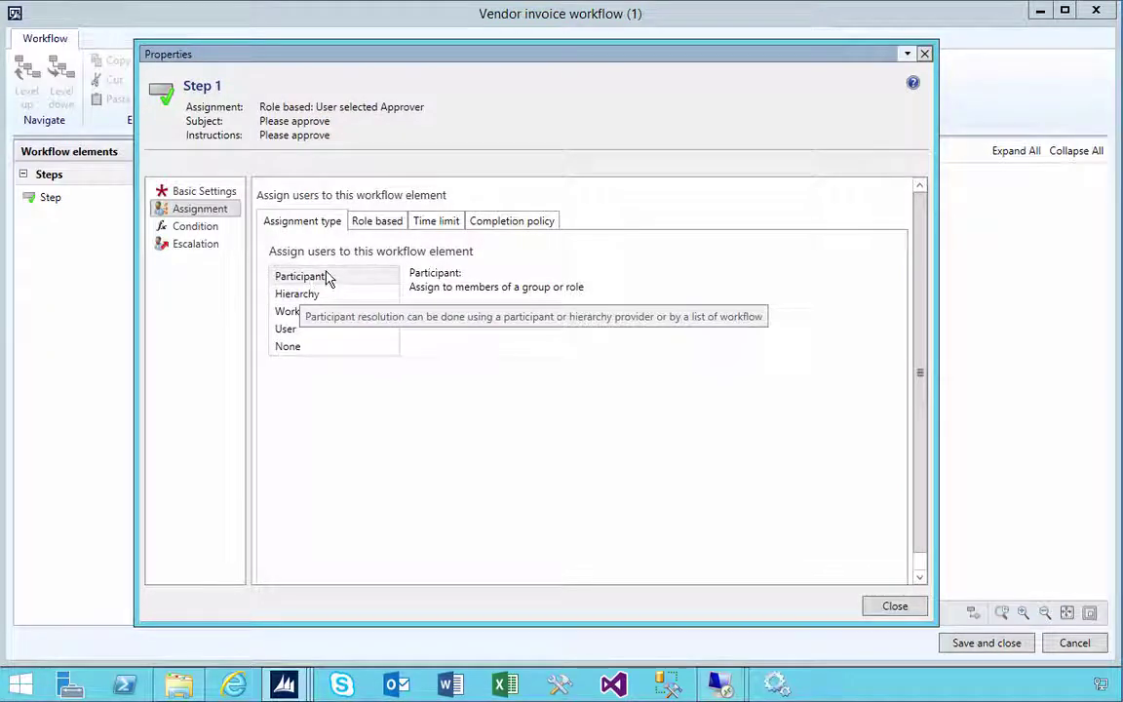
click(388, 224)
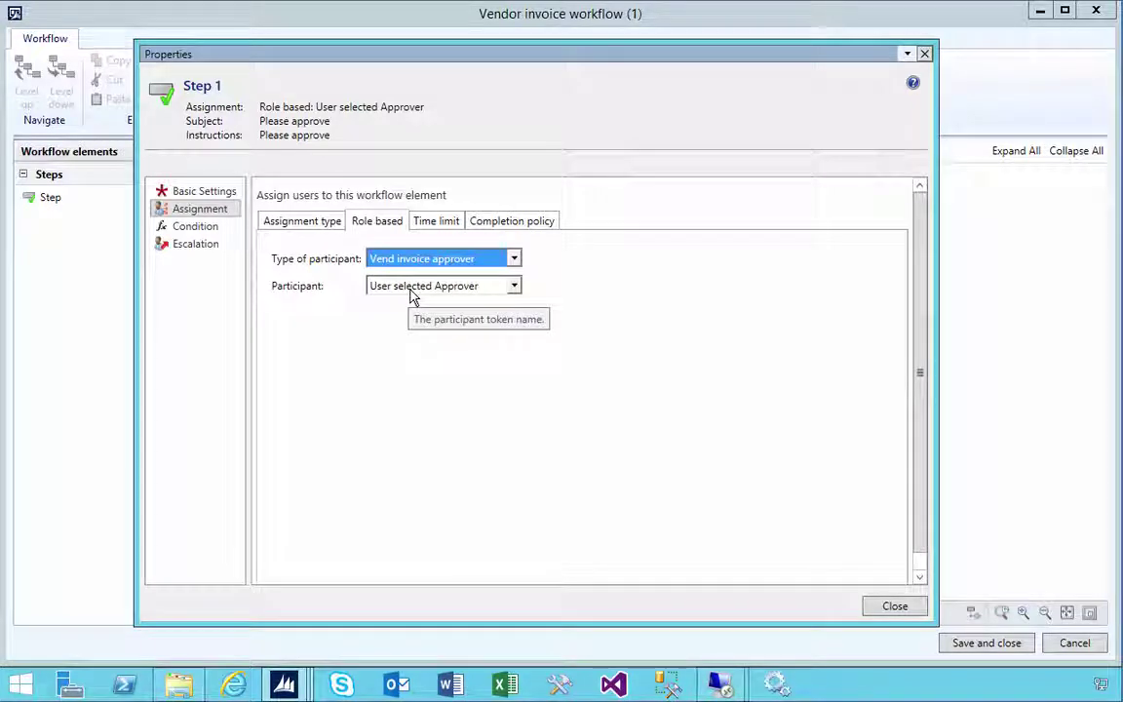
click(330, 230)
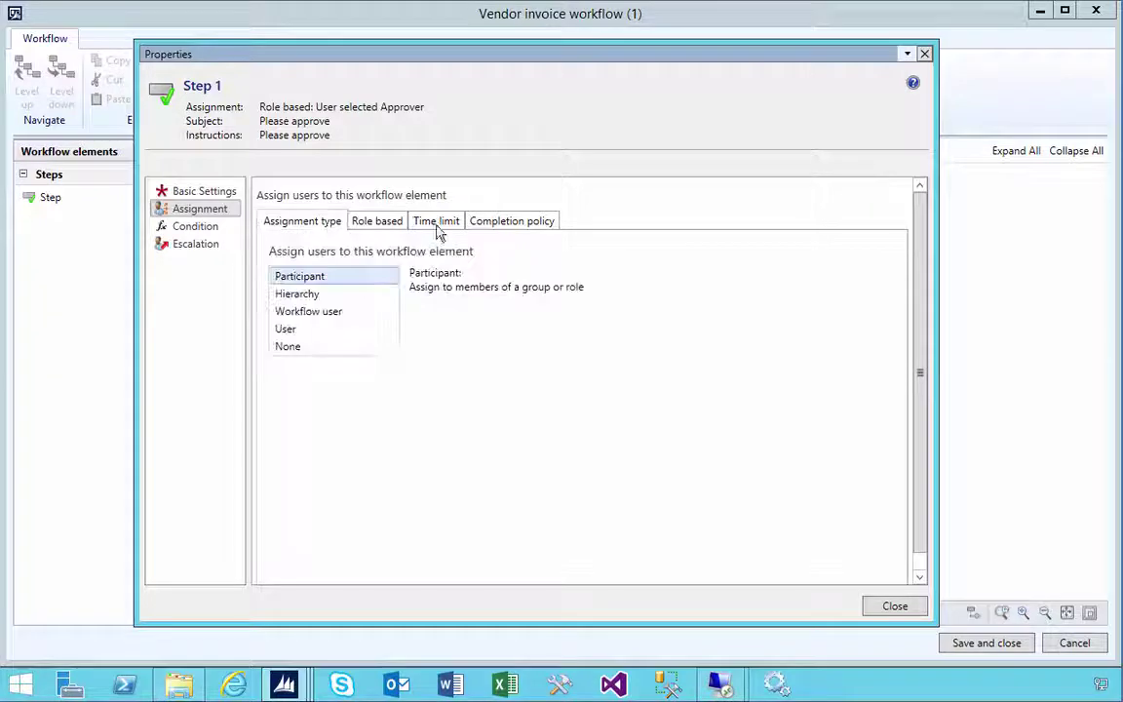
click(924, 54)
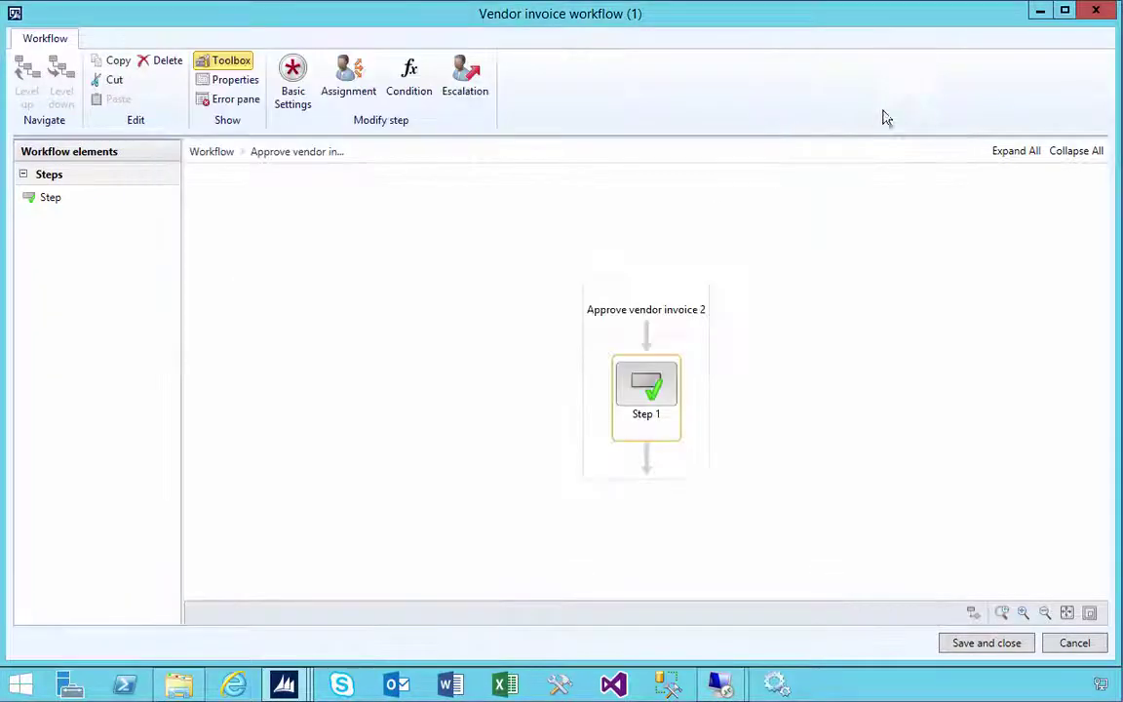
- Switch to the development workspace and examine the VendInvoiceWorkflowProvider class and VendInvAppParticipantProvider in the APInvWorkSelectApprover project
click(303, 690)
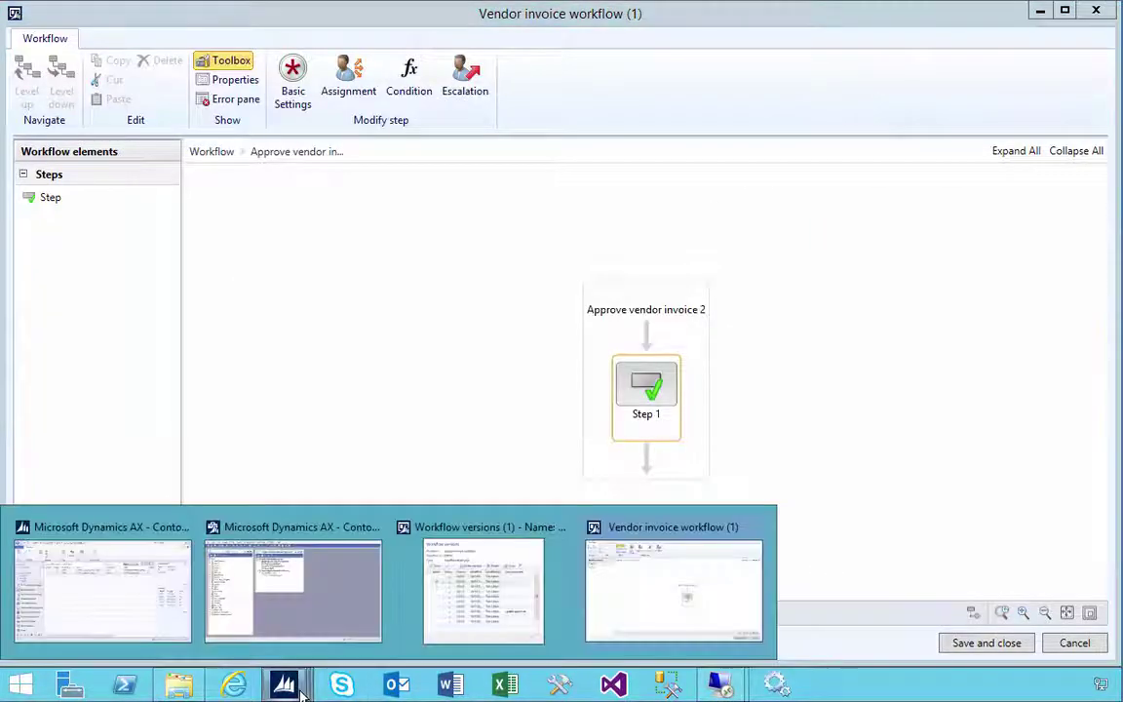
click(288, 606)
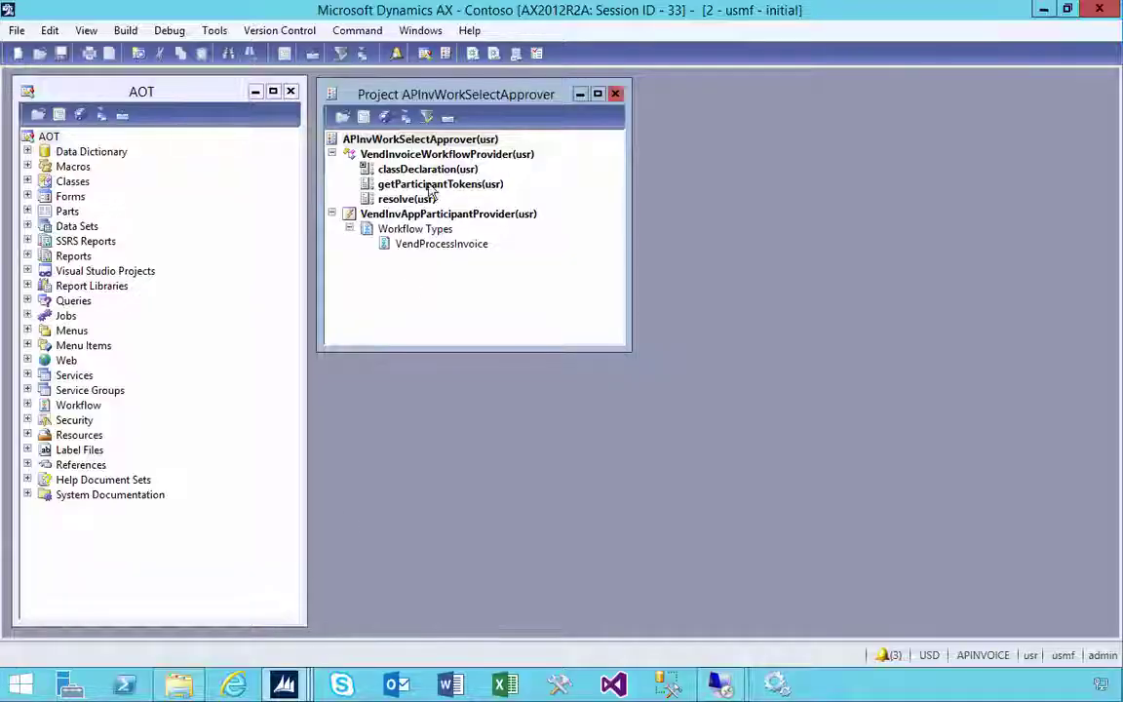
click(376, 154)
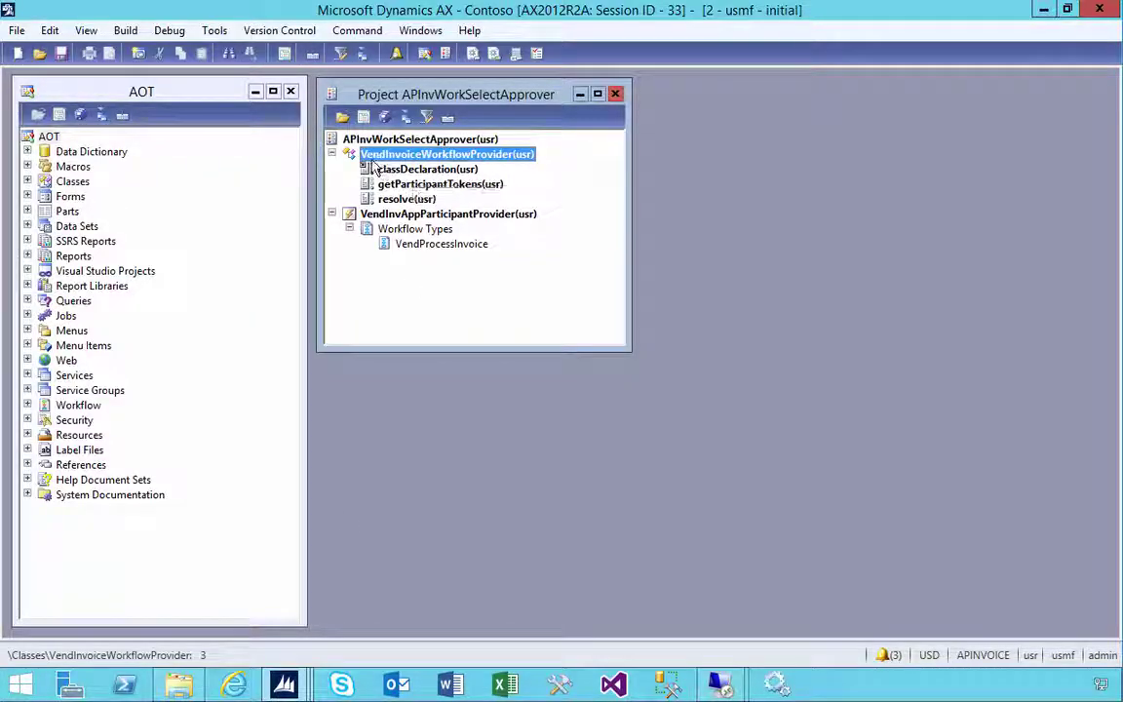
click(418, 229)
click(371, 213)
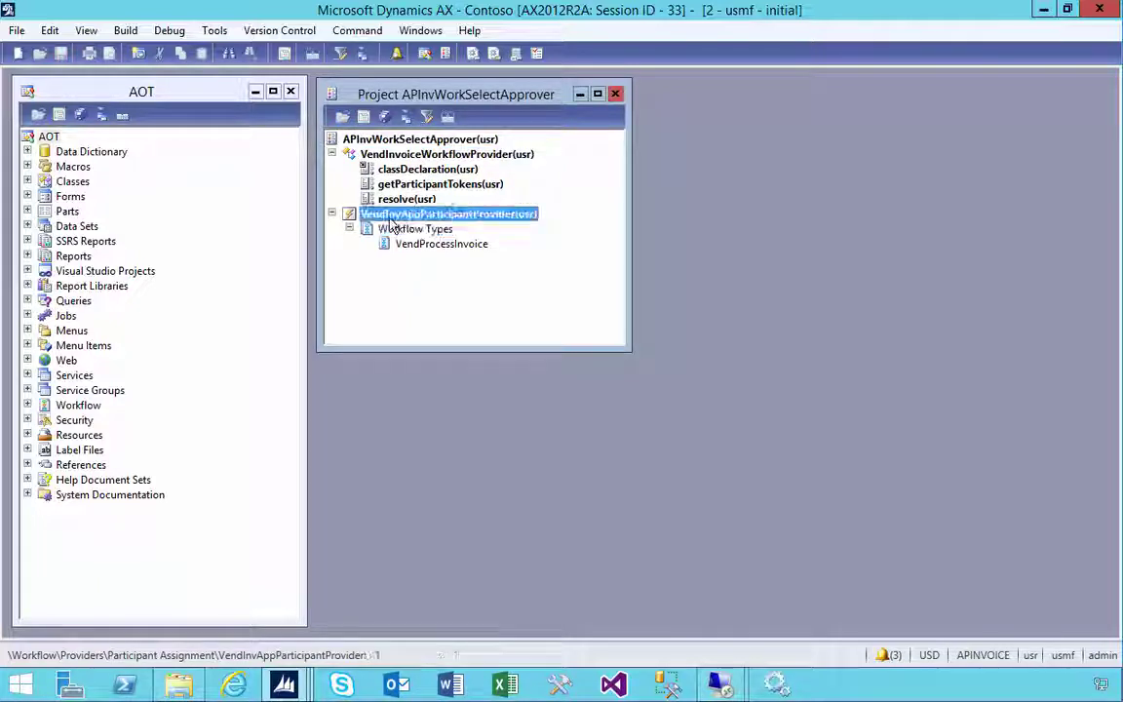